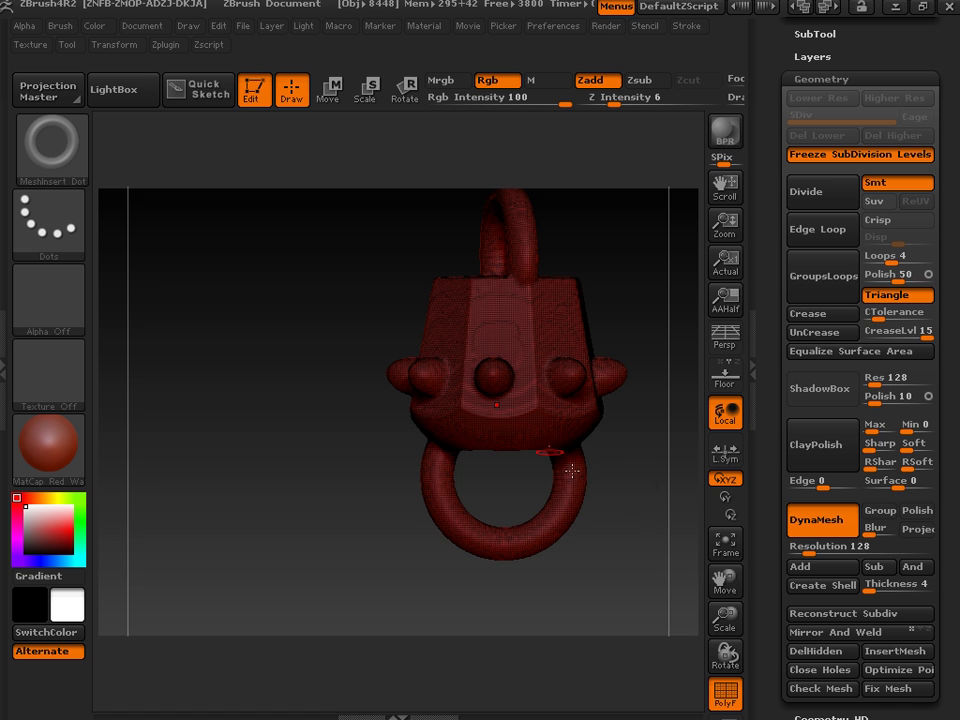
# - Hide the polyframe wireframe and turn off DynaMesh for the spiked mesh with the two rings
pyautogui.moveTo(571, 470); pyautogui.dragTo(545, 525)
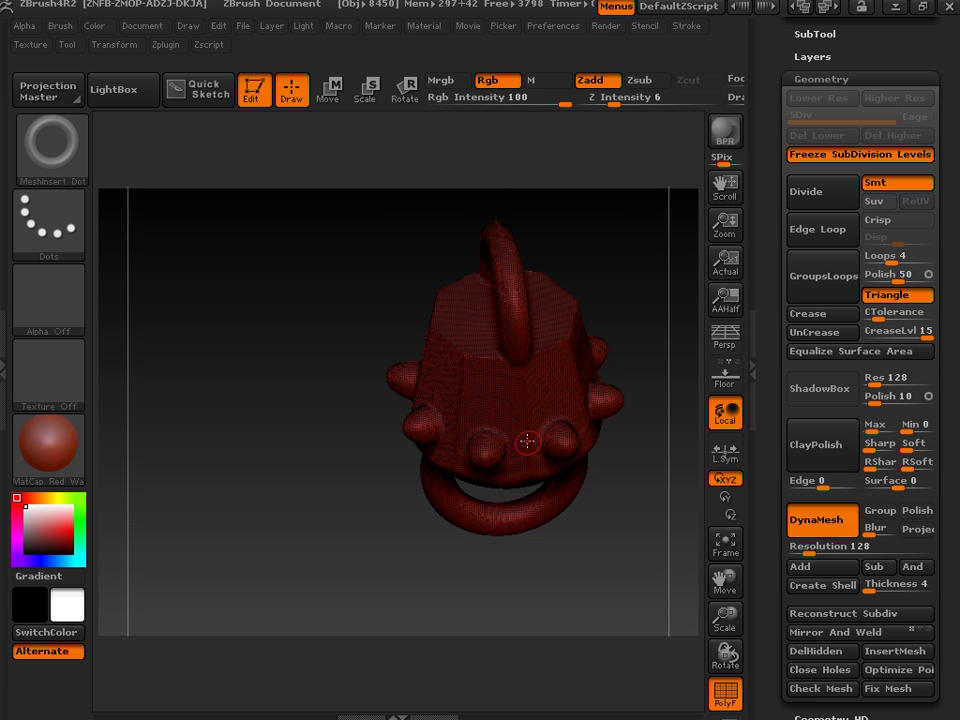
pyautogui.click(724, 689)
pyautogui.moveTo(776, 519); pyautogui.dragTo(655, 546)
pyautogui.moveTo(570, 566); pyautogui.dragTo(610, 540)
pyautogui.moveTo(714, 581); pyautogui.dragTo(688, 469)
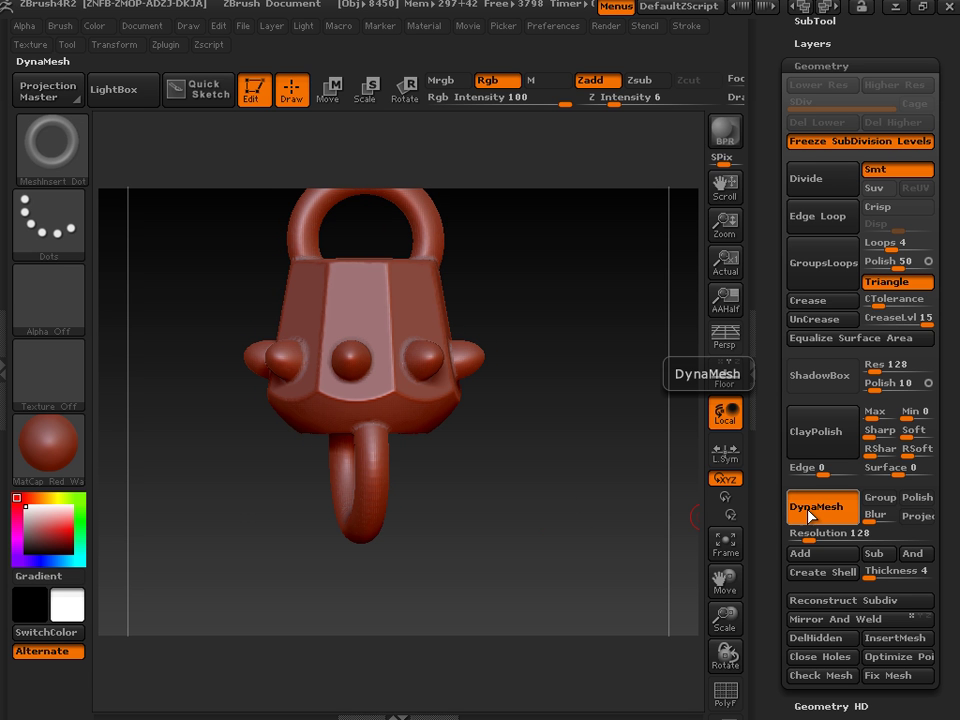
pyautogui.click(818, 512)
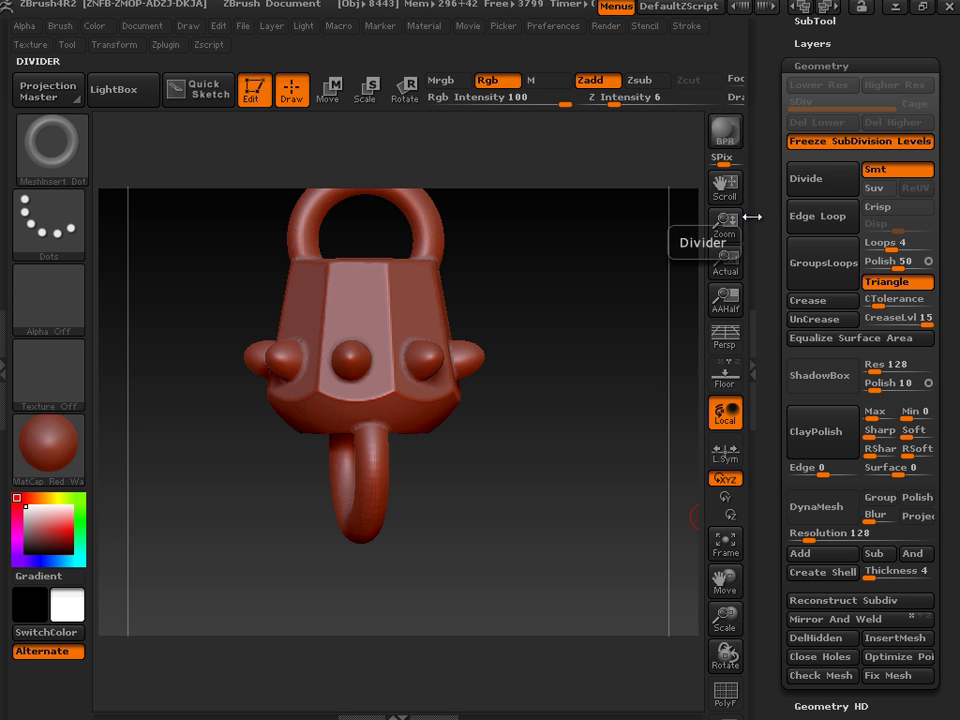
# - Unfreeze the mesh's subdivision levels and lower it to subdivision level 1
pyautogui.click(838, 143)
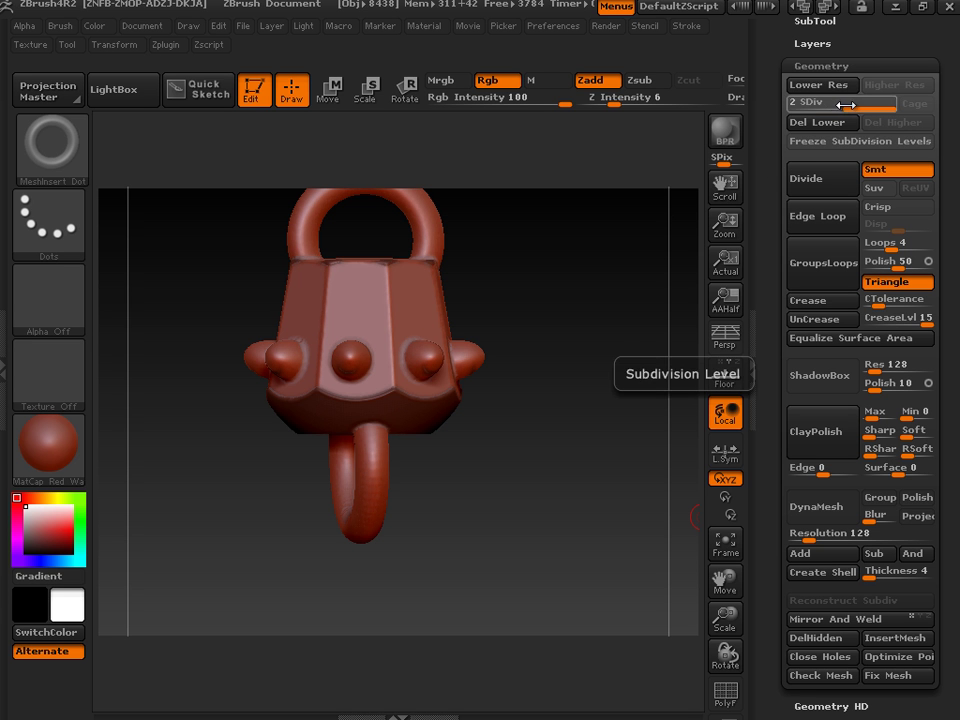
pyautogui.moveTo(840, 103); pyautogui.dragTo(795, 117)
pyautogui.moveTo(556, 452); pyautogui.dragTo(672, 436)
# - Clear the mask on the mesh and try to reconstruct a lower subdivision level with Reconstruct Subdiv
pyautogui.moveTo(775, 520); pyautogui.dragTo(768, 295)
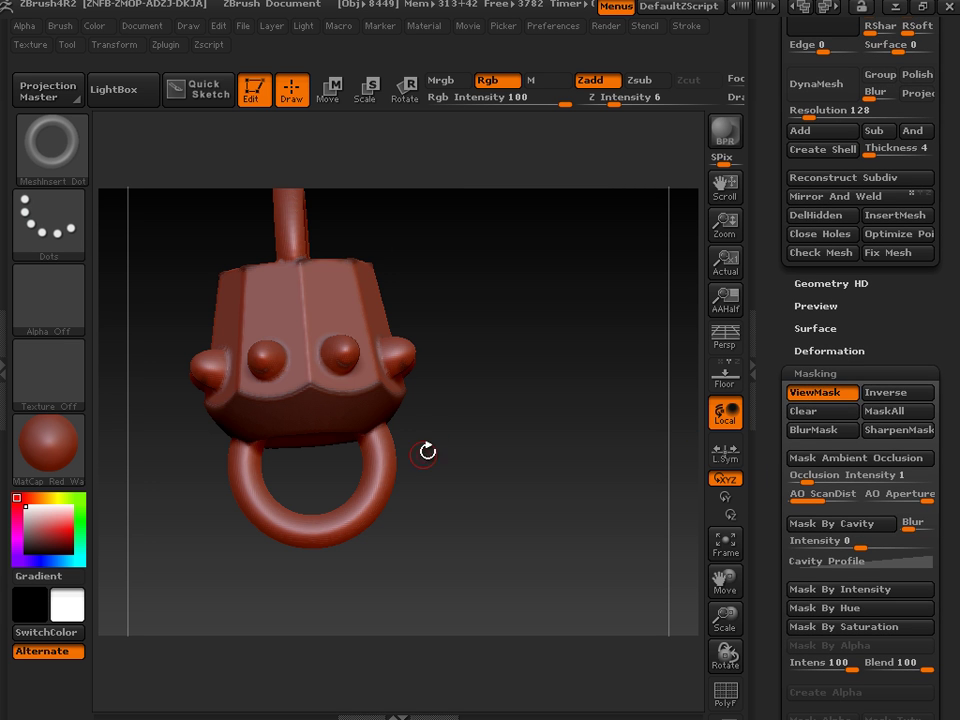
pyautogui.click(803, 411)
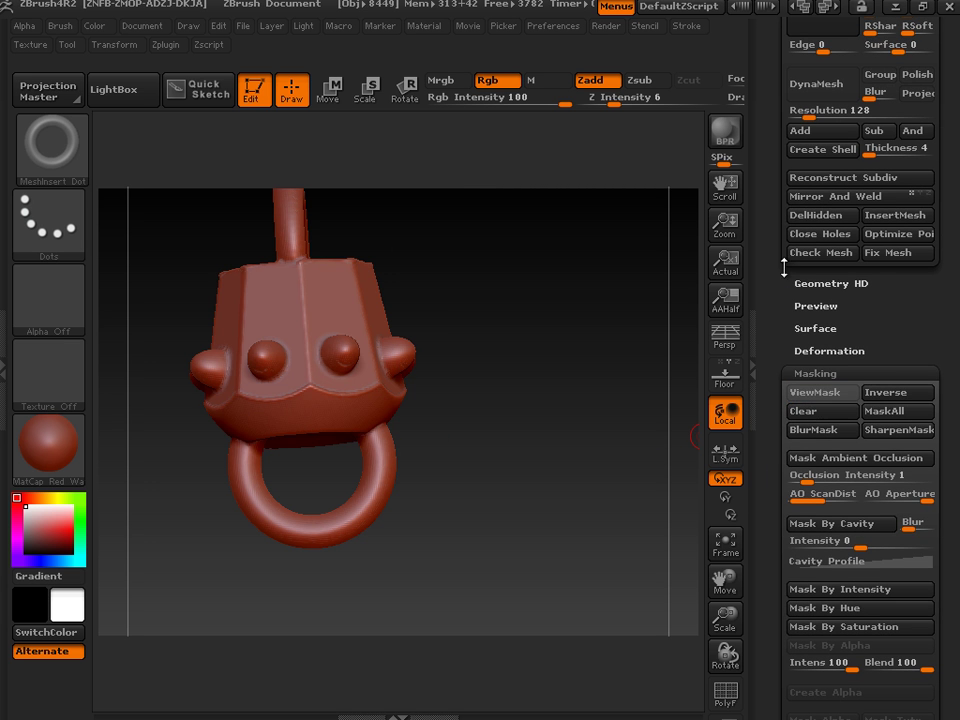
pyautogui.moveTo(779, 220); pyautogui.dragTo(780, 340)
pyautogui.click(824, 298)
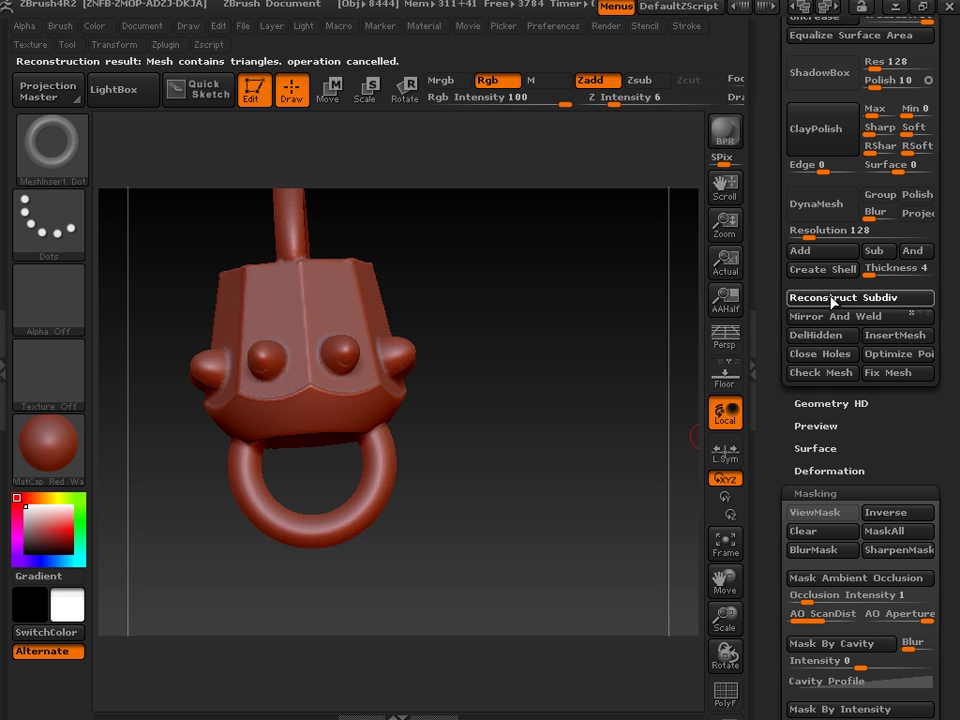
# - Check the mesh at its lowest subdivision level and undo the unfreezing of the subdivision levels
pyautogui.moveTo(570, 336); pyautogui.dragTo(604, 388)
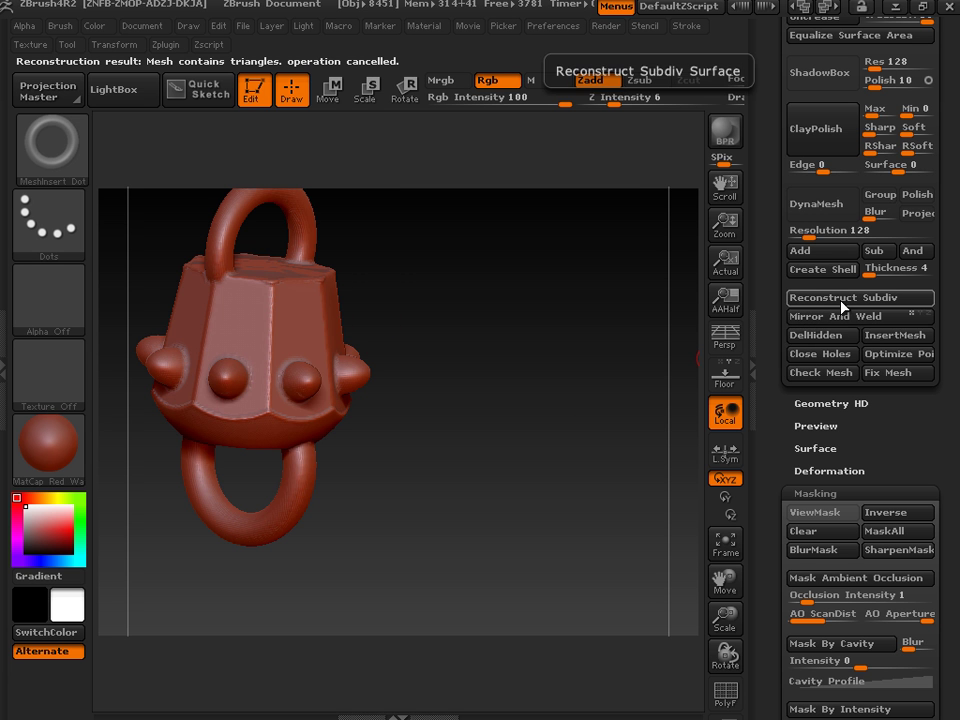
pyautogui.moveTo(767, 205); pyautogui.dragTo(767, 456)
pyautogui.moveTo(450, 401); pyautogui.dragTo(271, 341)
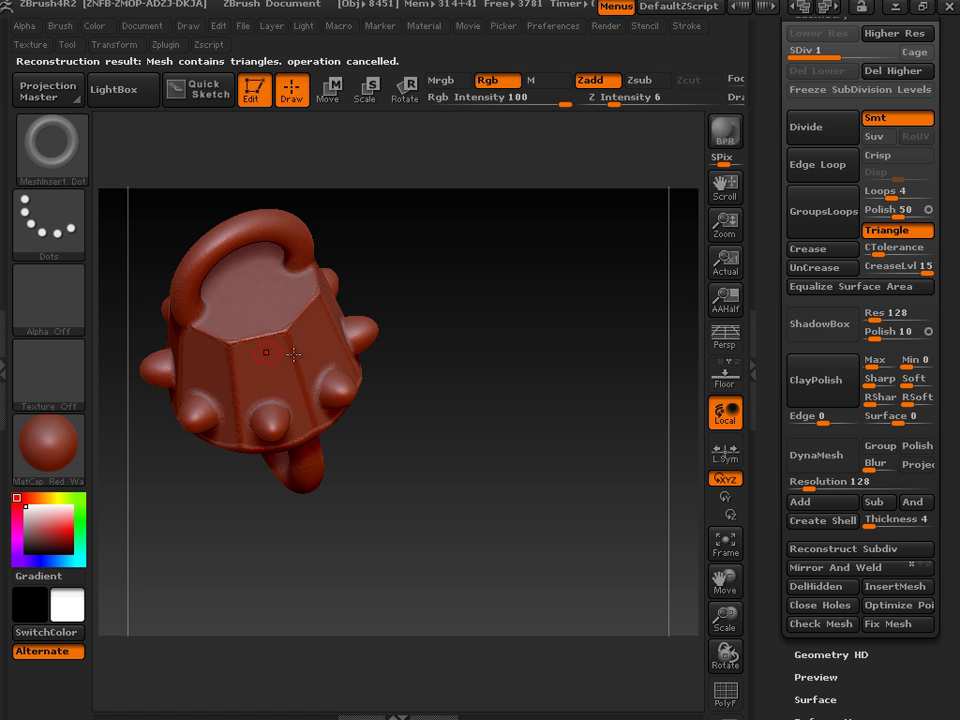
pyautogui.moveTo(480, 415); pyautogui.dragTo(556, 393)
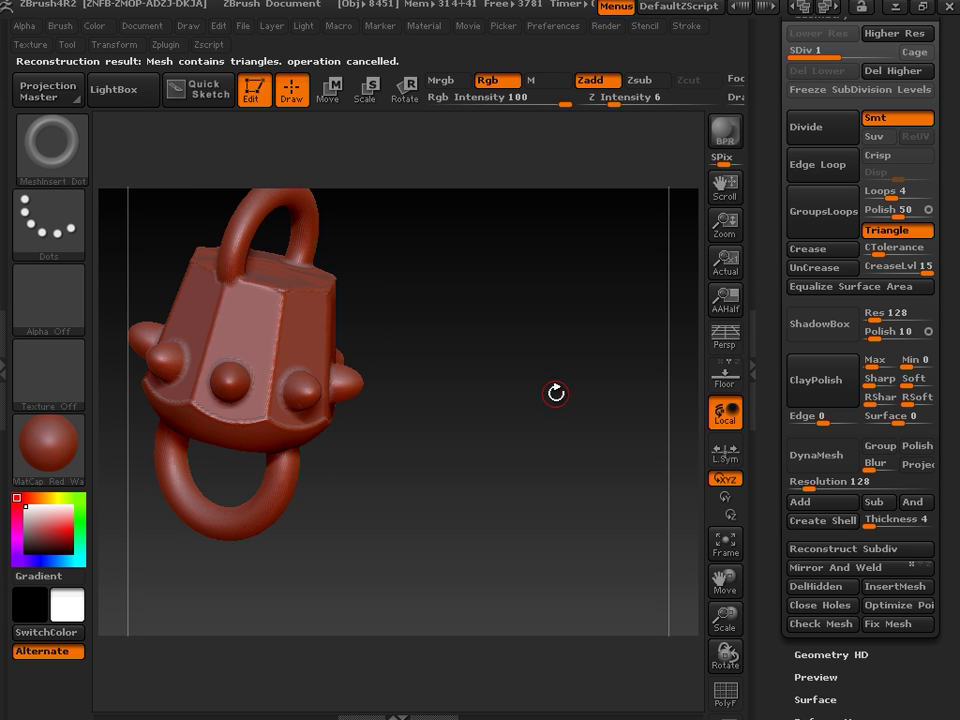
pyautogui.press('ctrl')
pyautogui.hotkey('ctrl', 'z')
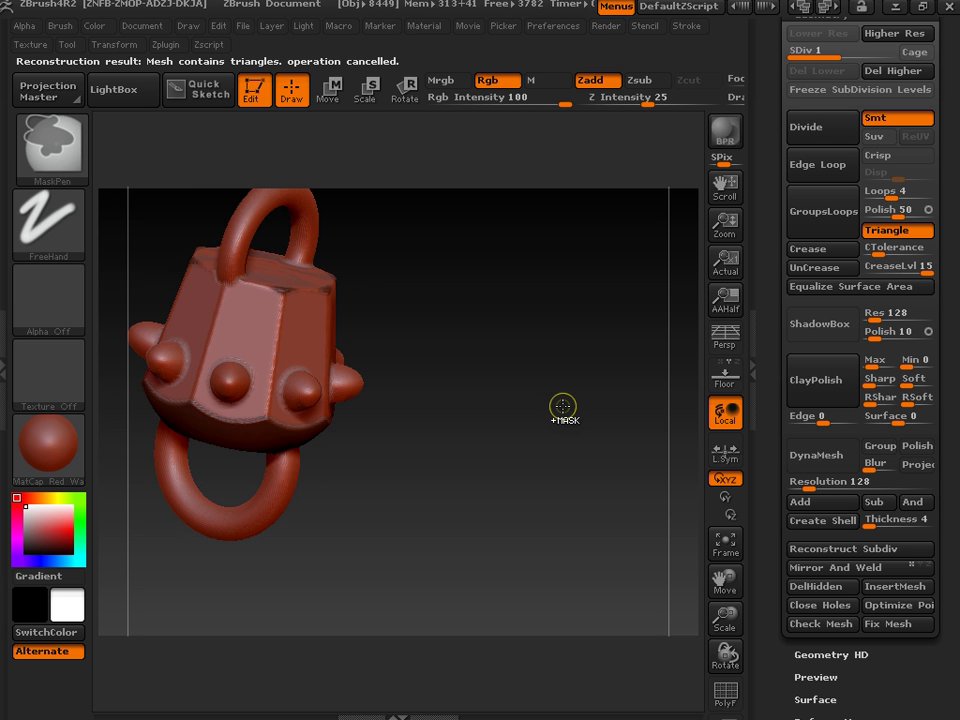
pyautogui.press('d')
pyautogui.moveTo(561, 407)
pyautogui.mouseDown()
pyautogui.moveTo(579, 386)
pyautogui.moveTo(531, 392)
pyautogui.moveTo(550, 392)
pyautogui.mouseUp()
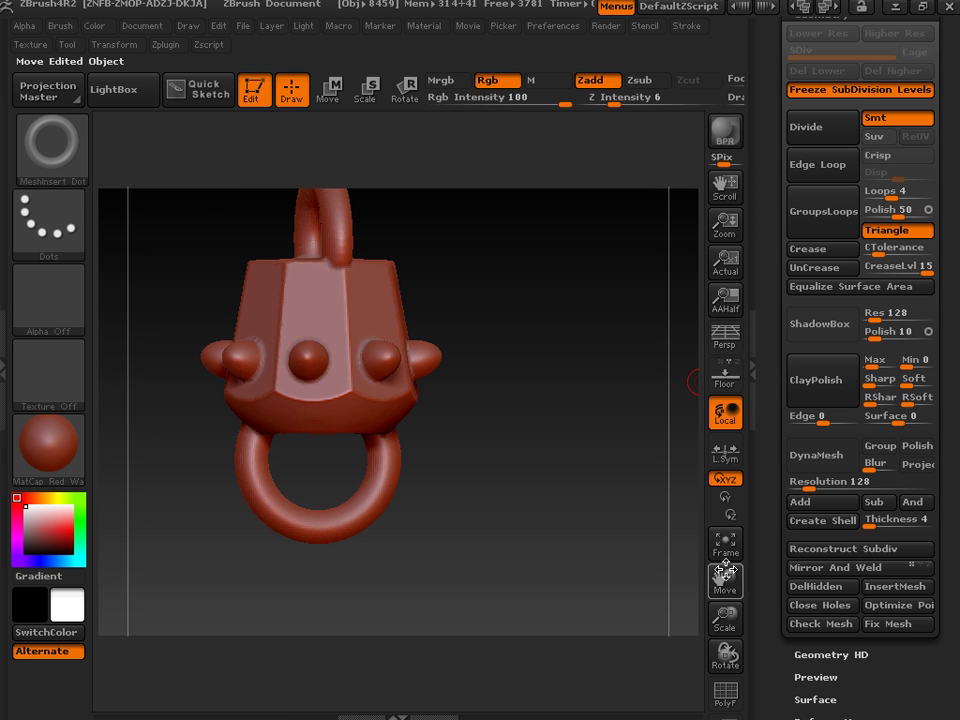
# - Convert the mesh into a new PolyMesh3D tool and make PM3D_thing the active tool
pyautogui.moveTo(718, 577); pyautogui.dragTo(752, 604)
pyautogui.moveTo(777, 415); pyautogui.dragTo(778, 368)
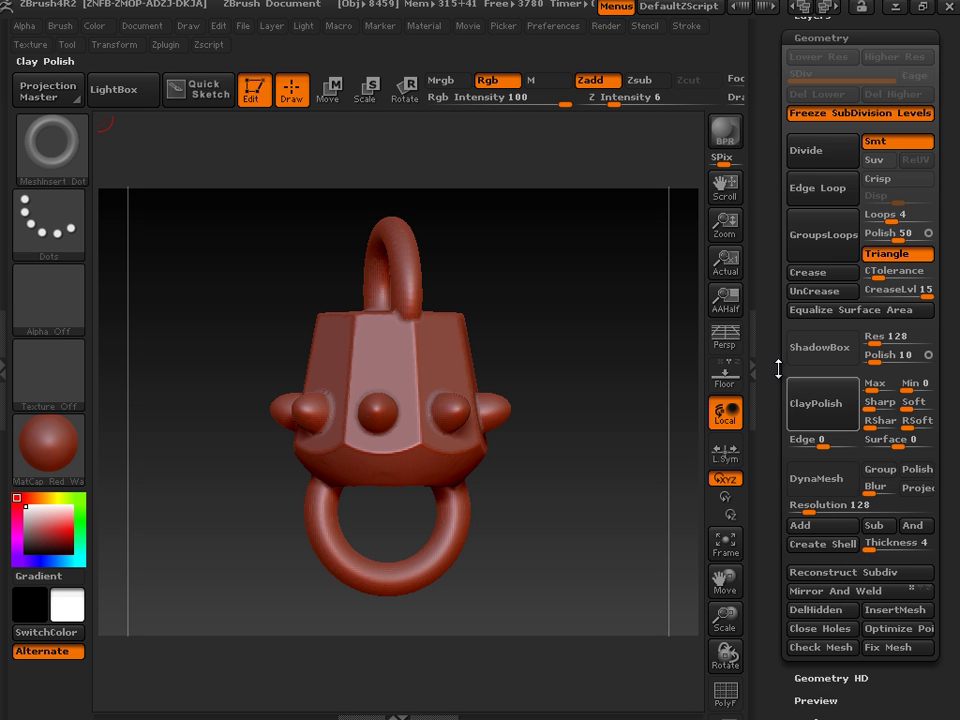
pyautogui.moveTo(779, 212); pyautogui.dragTo(773, 336)
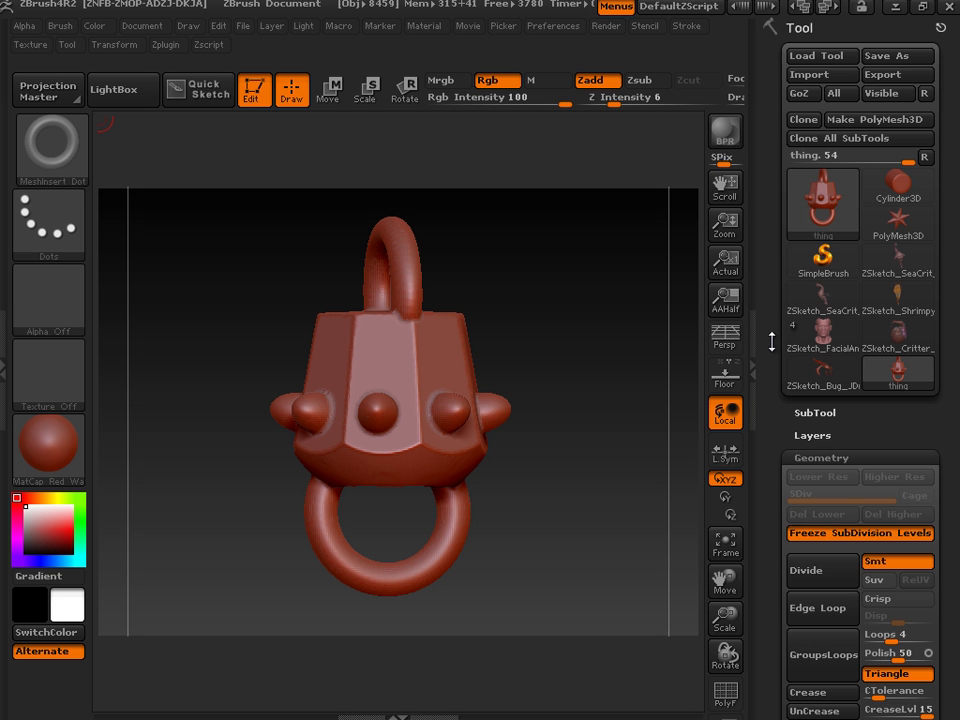
pyautogui.click(871, 120)
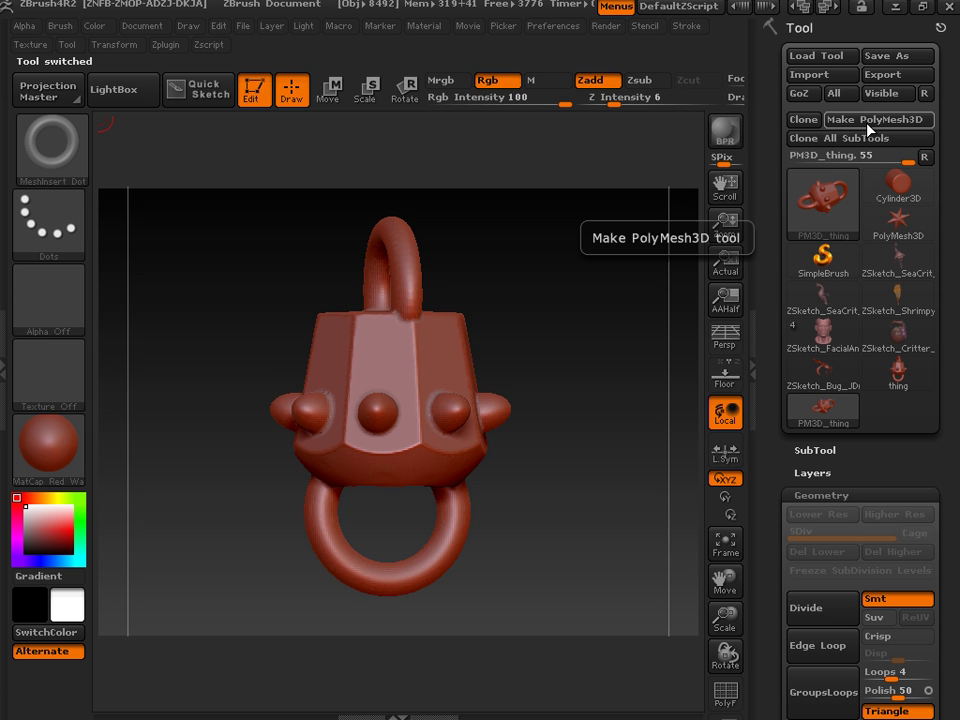
pyautogui.moveTo(820, 425)
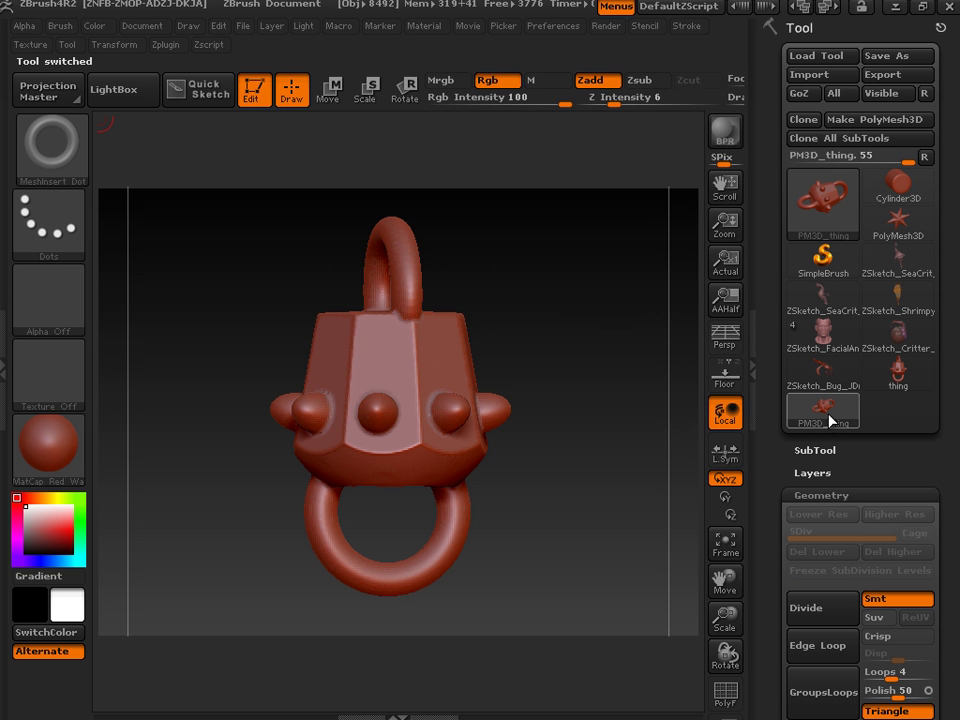
pyautogui.click(824, 420)
# - Examine the converted mesh from several angles, showing its polyframe wireframe temporarily to check the topology
pyautogui.moveTo(771, 525); pyautogui.dragTo(784, 431)
pyautogui.moveTo(600, 328); pyautogui.dragTo(388, 386)
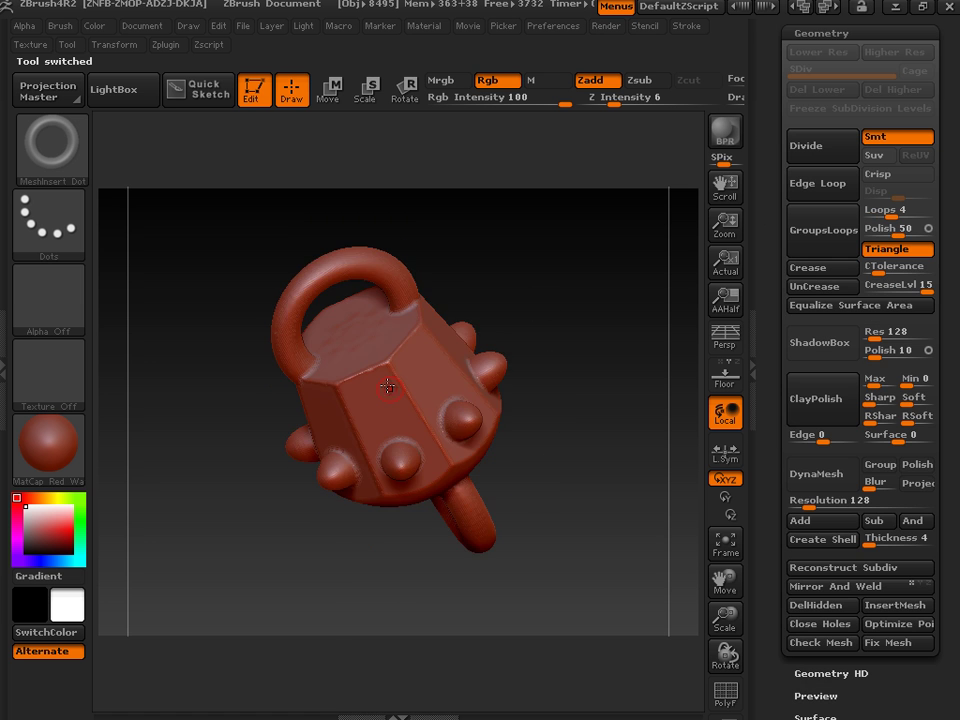
pyautogui.moveTo(564, 376); pyautogui.dragTo(710, 600)
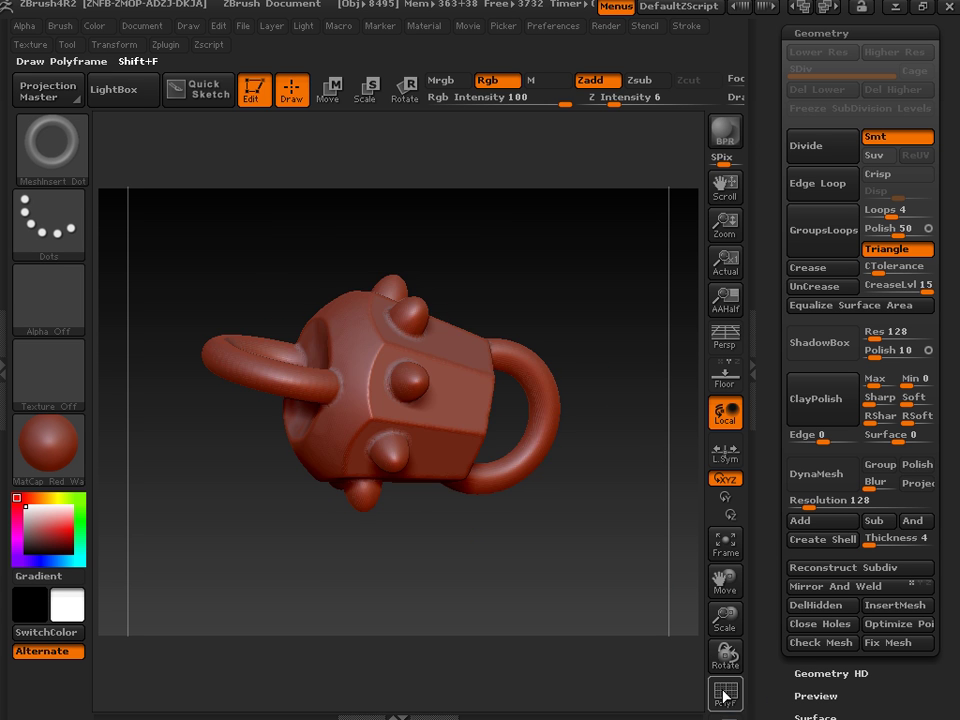
pyautogui.click(726, 690)
pyautogui.moveTo(583, 540); pyautogui.dragTo(395, 440)
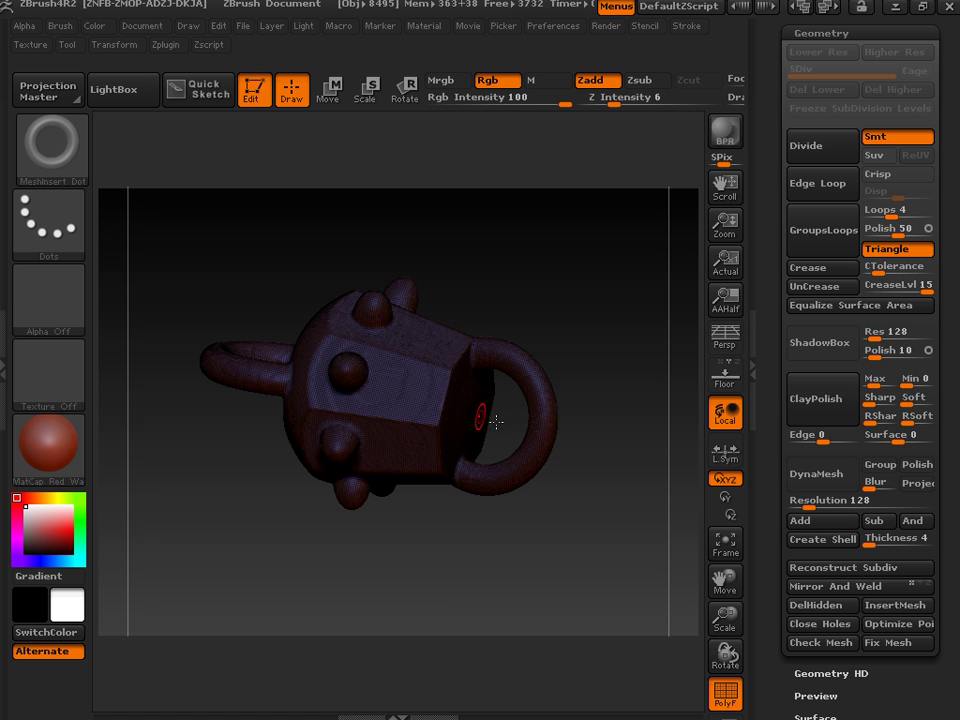
pyautogui.click(724, 688)
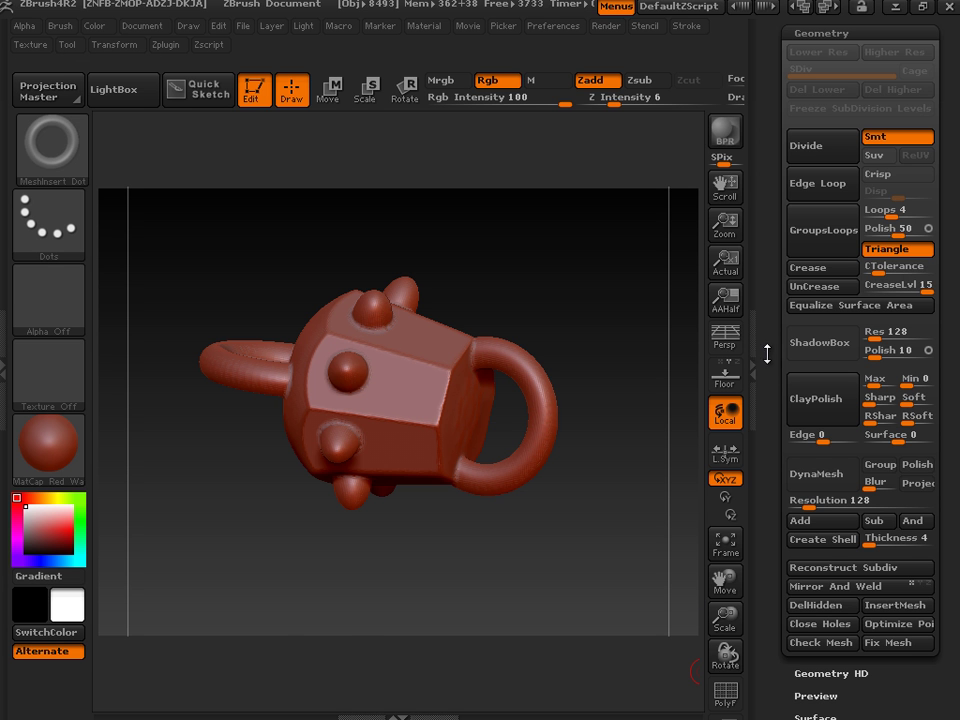
# - Turn off subdivision smoothing (Smt) and divide the PM3D_thing mesh once
pyautogui.moveTo(767, 354); pyautogui.dragTo(803, 387)
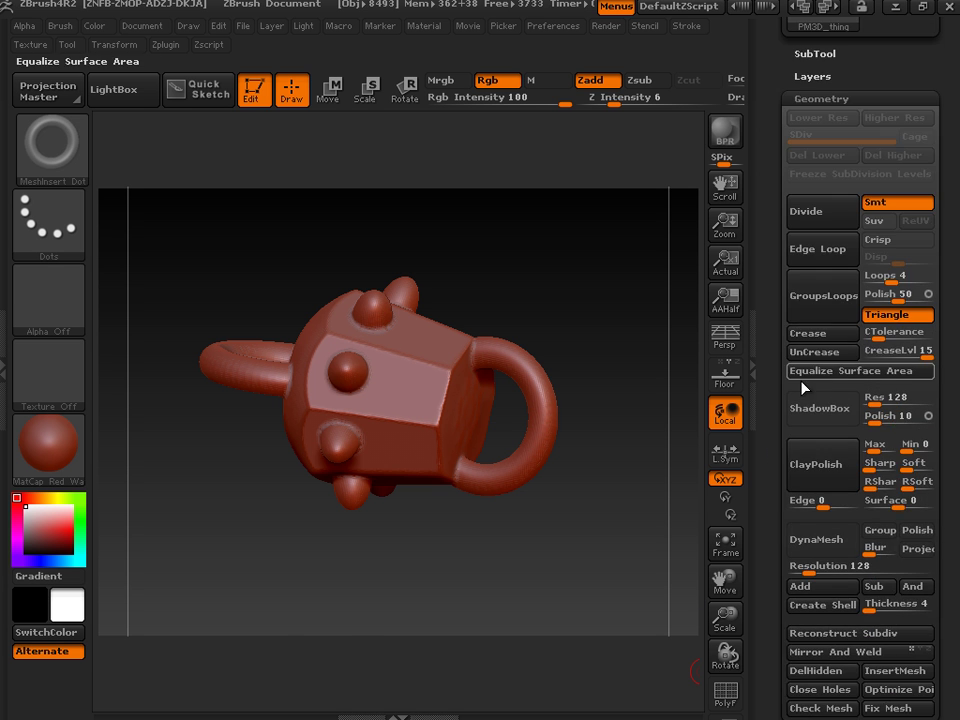
pyautogui.moveTo(767, 456); pyautogui.dragTo(786, 364)
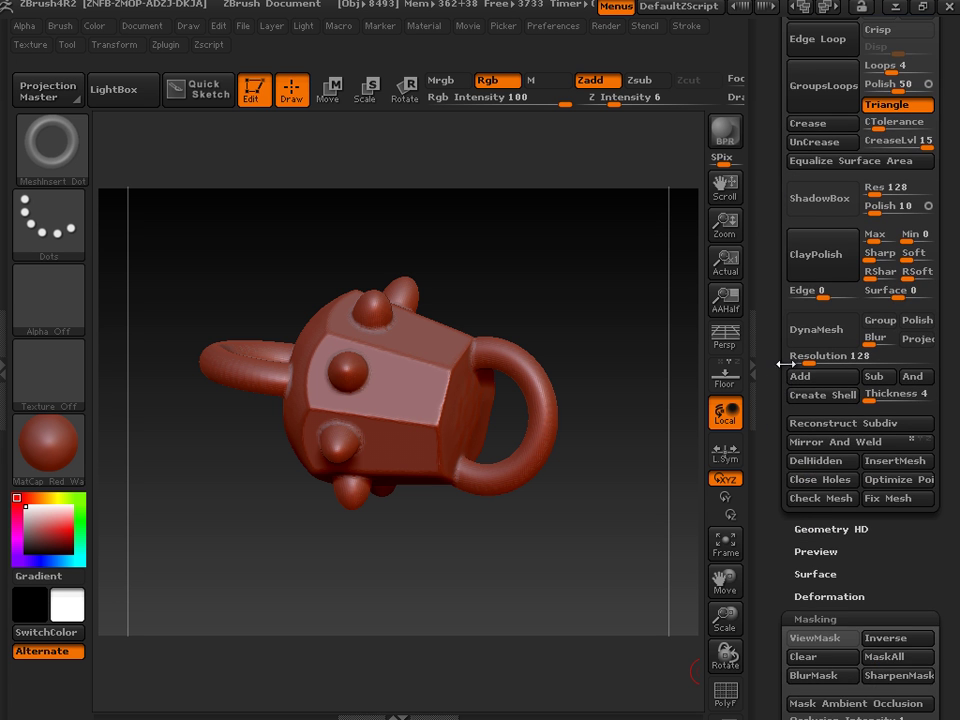
pyautogui.moveTo(759, 168); pyautogui.dragTo(763, 283)
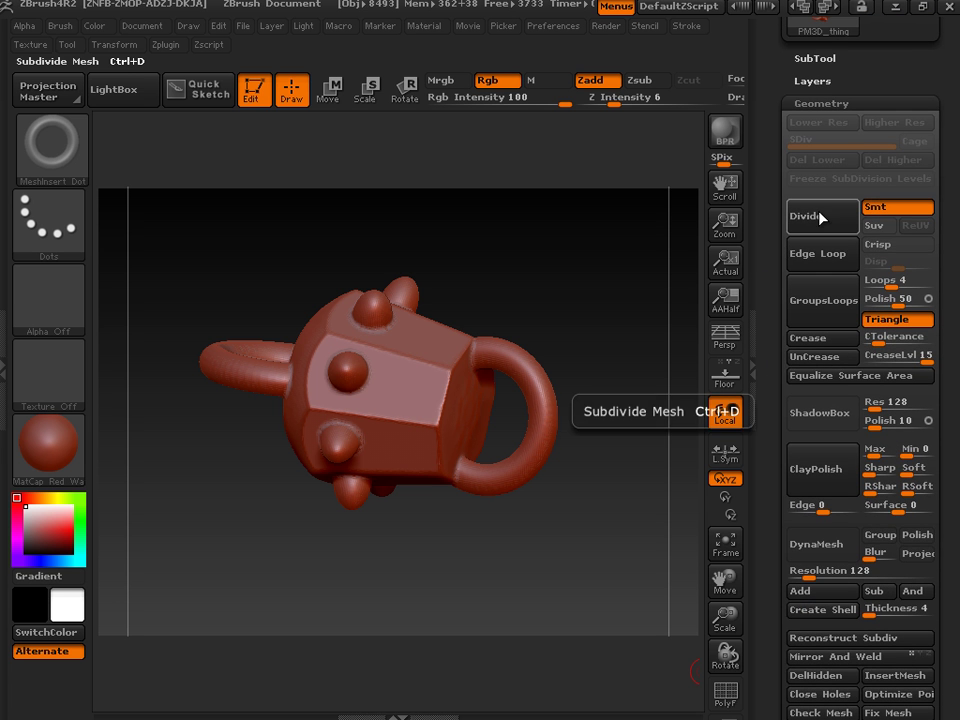
pyautogui.click(872, 207)
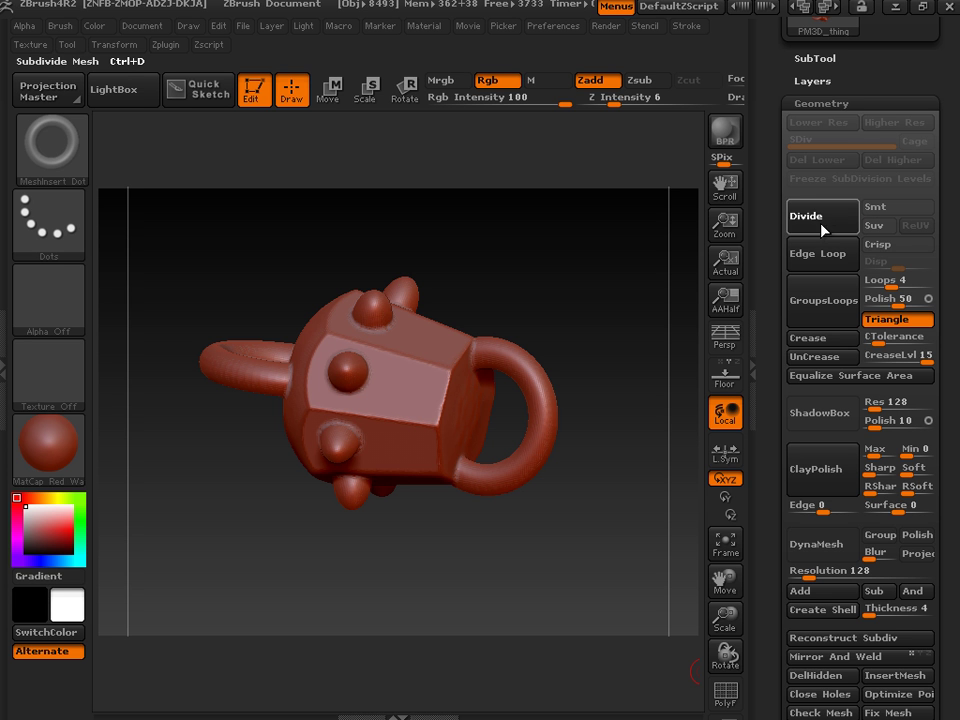
pyautogui.click(822, 230)
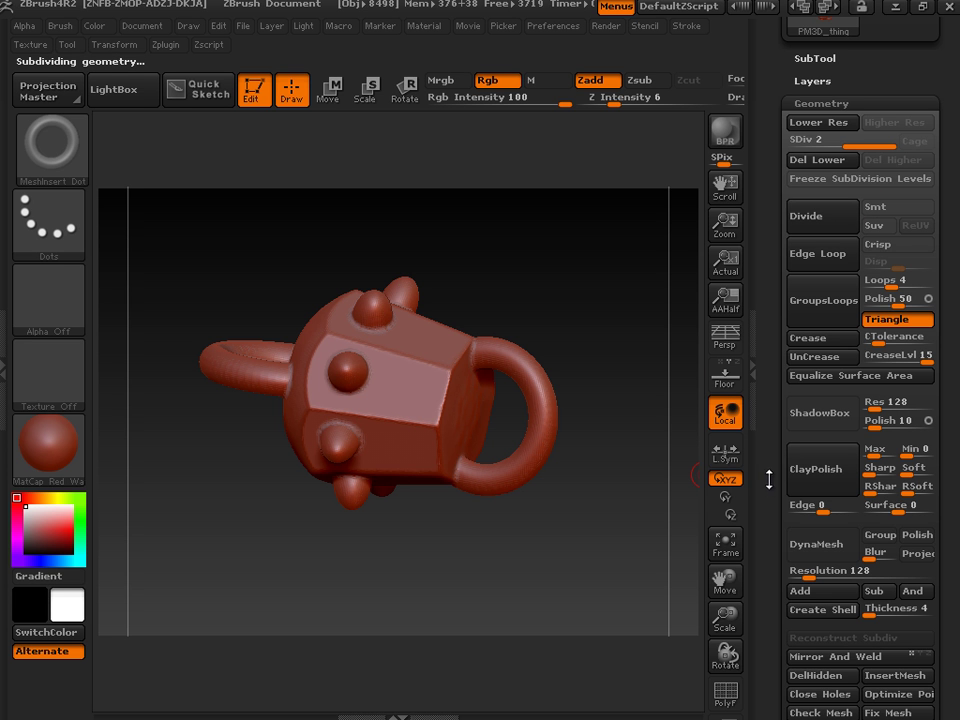
# - Add surface noise and reshape its noise curve with an early peak, two low points around the middle and a high point toward the end
pyautogui.moveTo(769, 480); pyautogui.dragTo(740, 344)
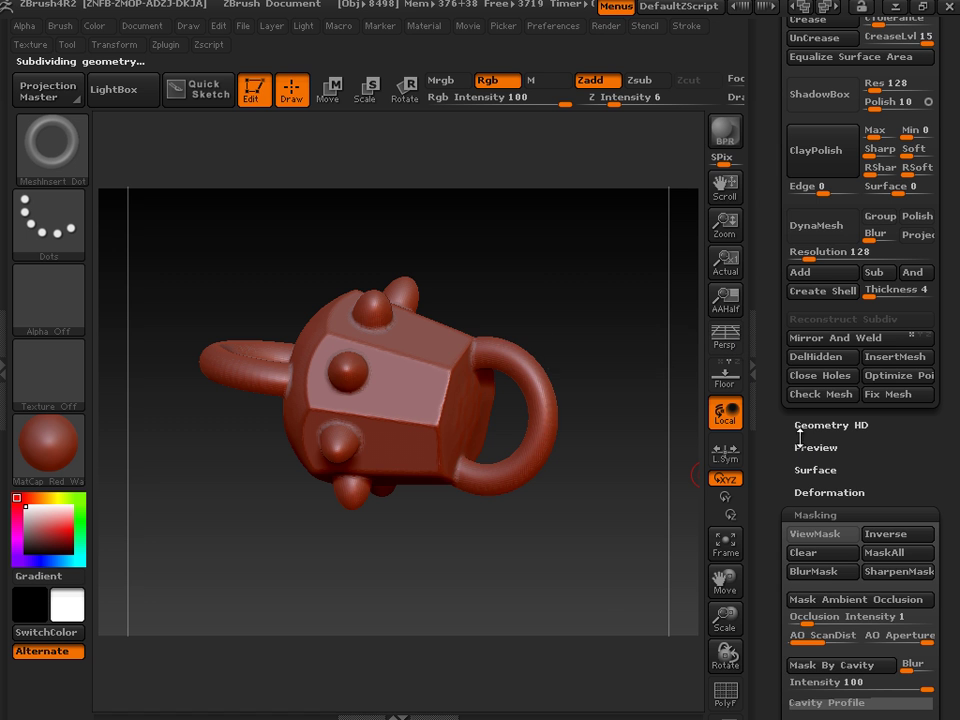
pyautogui.click(810, 469)
pyautogui.click(800, 489)
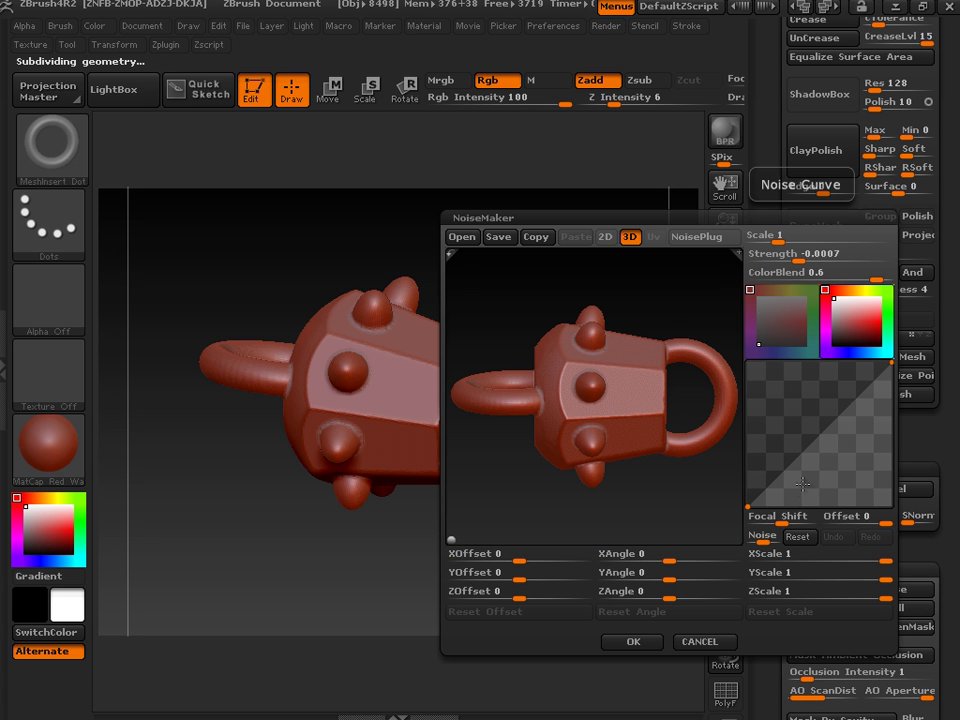
pyautogui.click(792, 457)
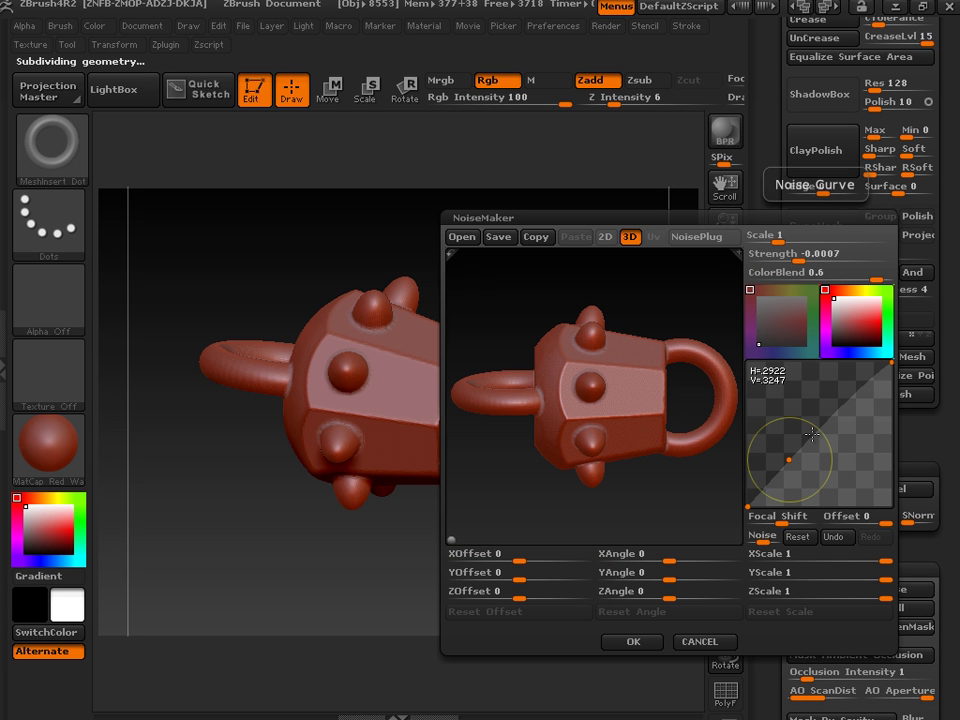
pyautogui.moveTo(792, 457)
pyautogui.mouseDown()
pyautogui.moveTo(785, 420)
pyautogui.moveTo(800, 372)
pyautogui.moveTo(800, 466)
pyautogui.mouseUp()
pyautogui.click(846, 407)
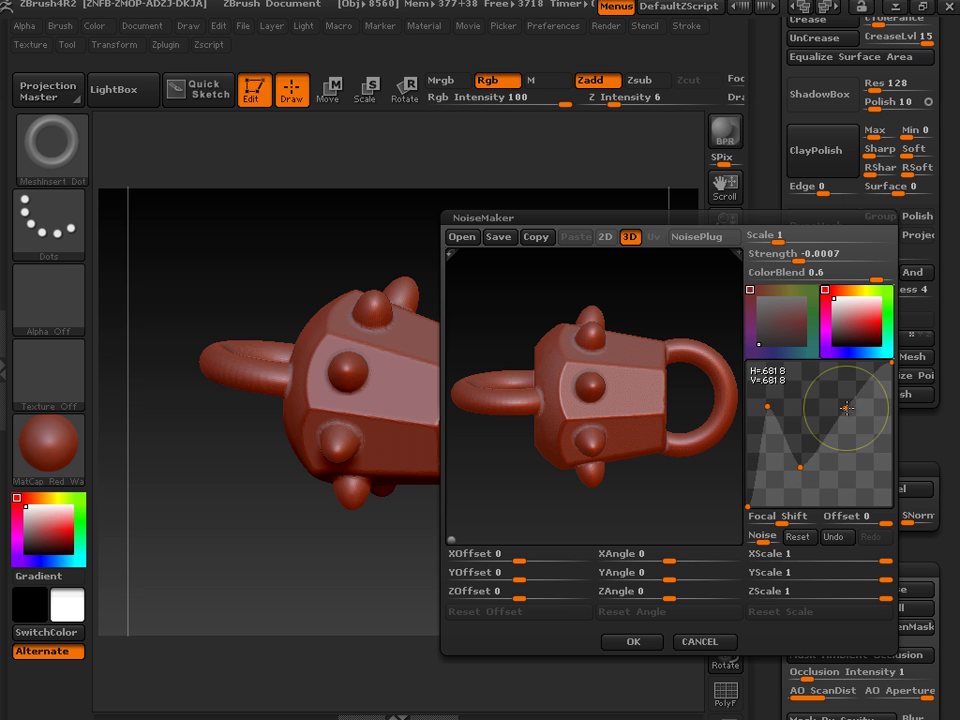
pyautogui.moveTo(848, 405); pyautogui.dragTo(840, 466)
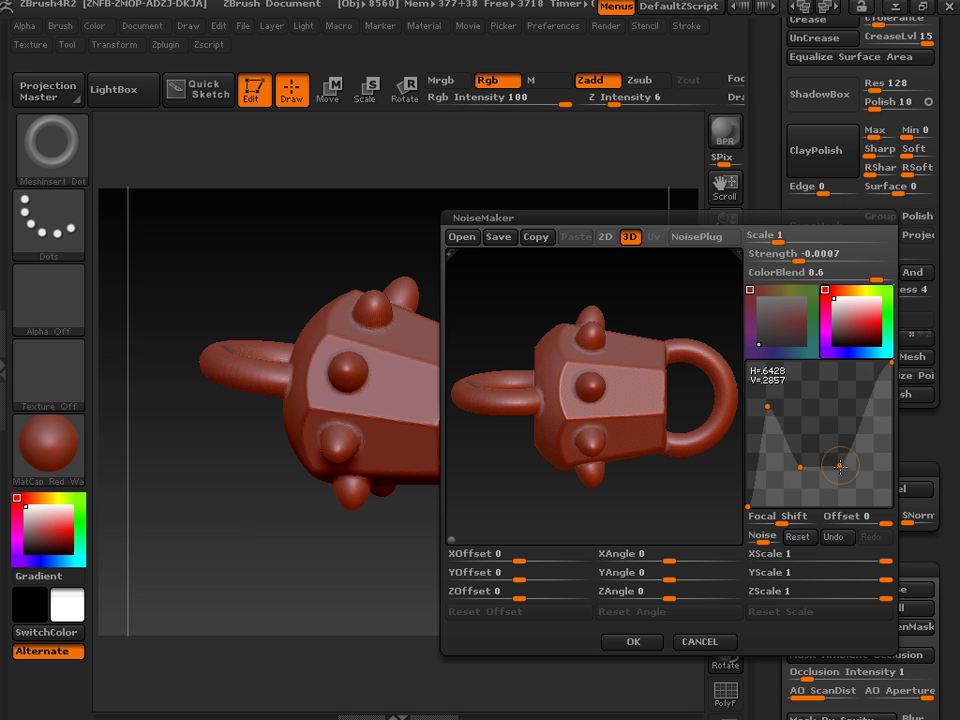
pyautogui.click(863, 415)
pyautogui.moveTo(863, 415); pyautogui.dragTo(856, 376)
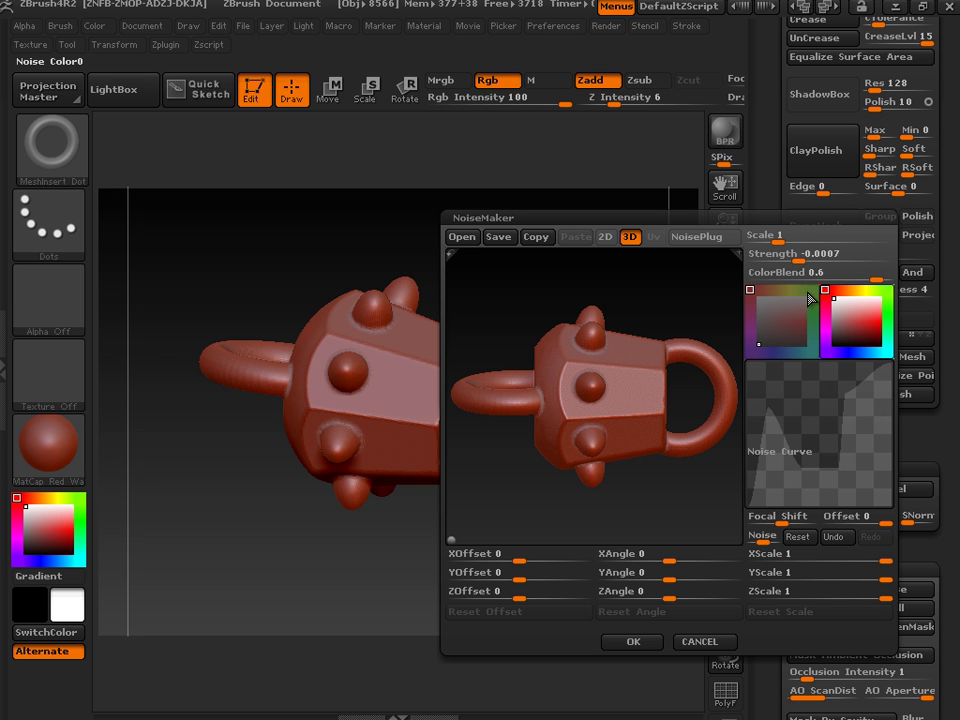
# - Set the noise scale to about 42 and accept the noise on the mesh's surface
pyautogui.moveTo(785, 237); pyautogui.dragTo(822, 242)
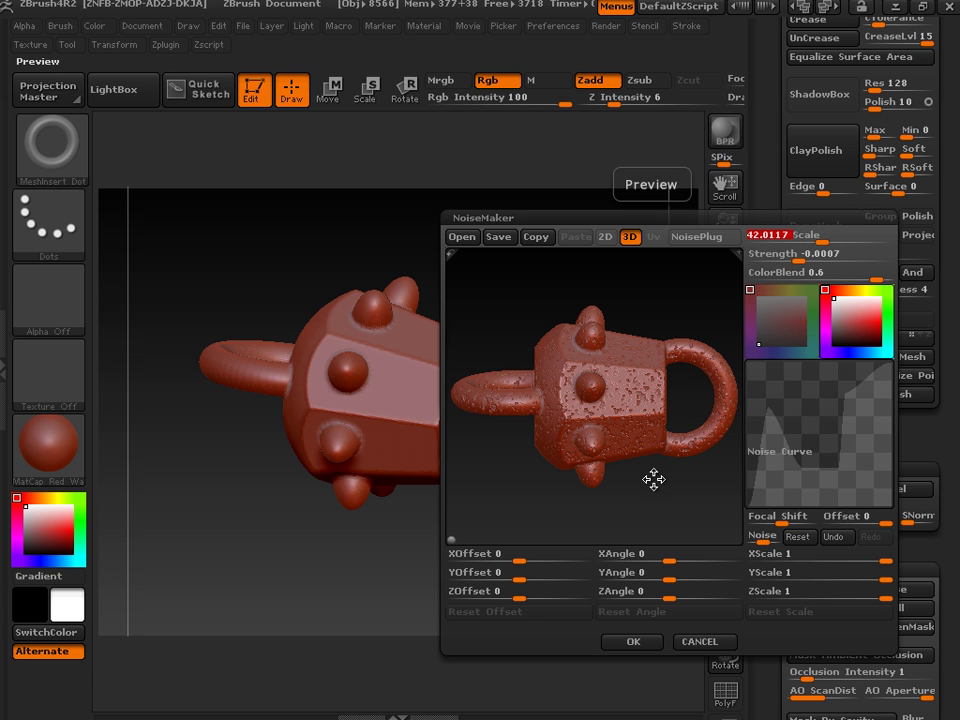
pyautogui.click(627, 642)
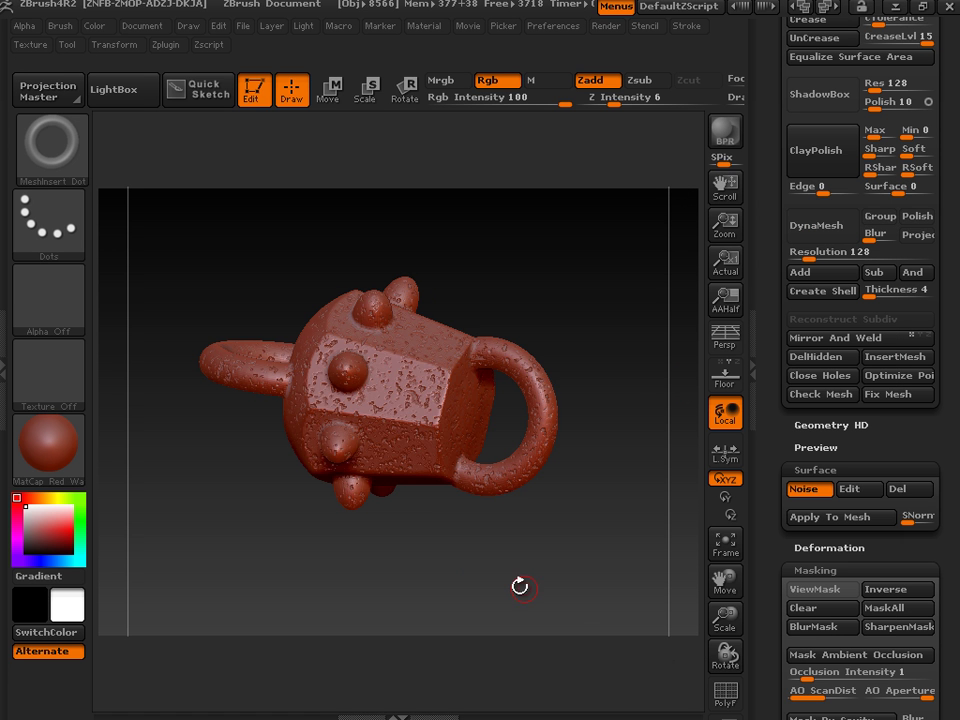
pyautogui.moveTo(723, 619); pyautogui.dragTo(724, 681)
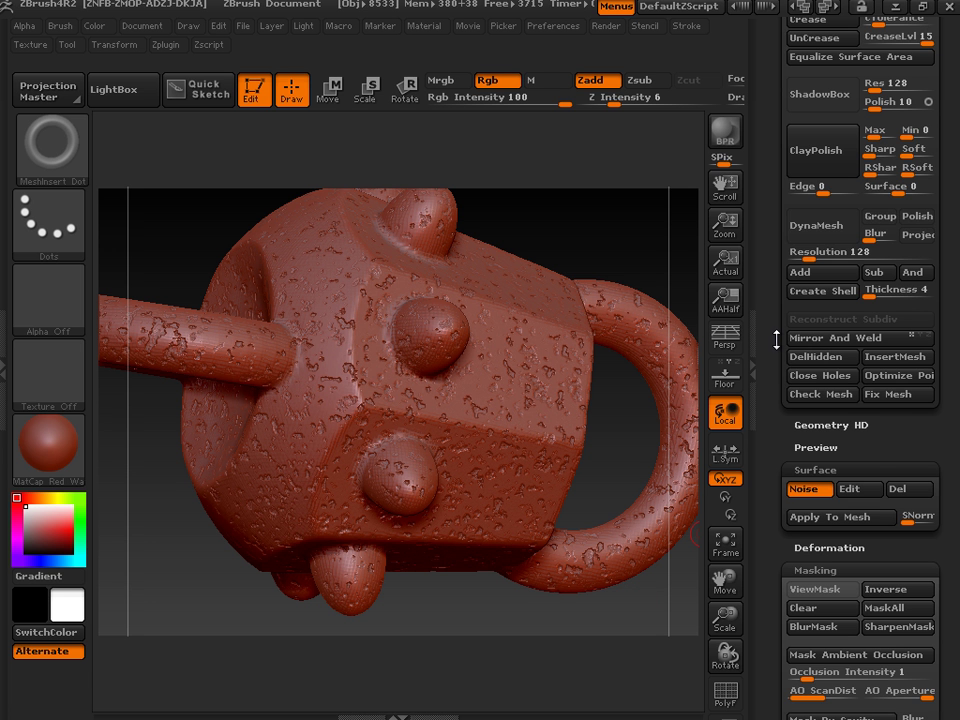
pyautogui.moveTo(776, 340); pyautogui.dragTo(731, 572)
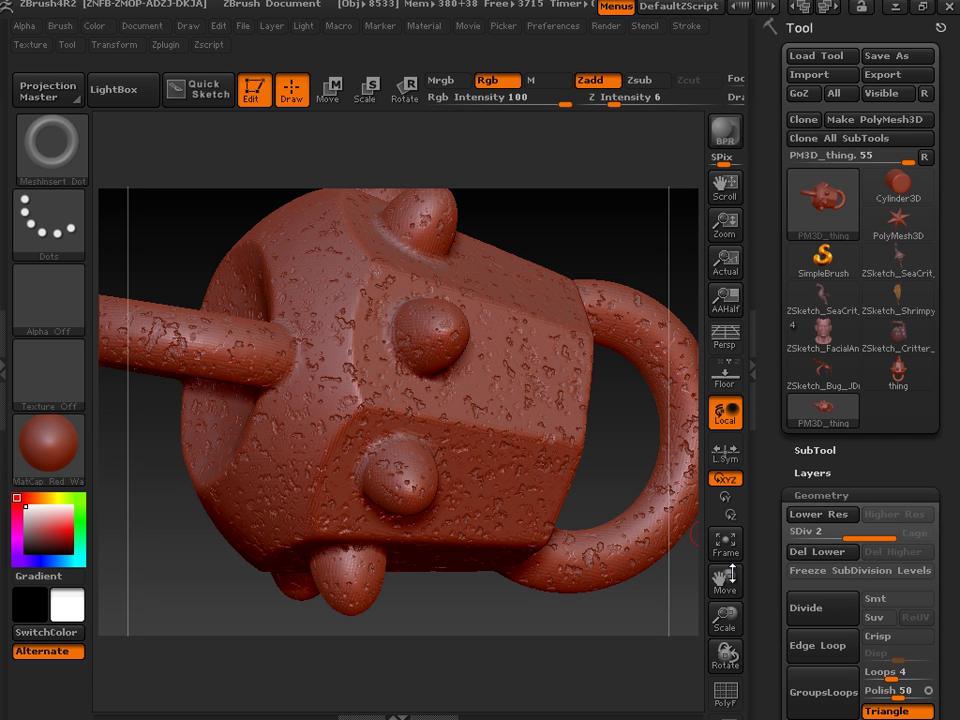
# - Clone the noise-textured PM3D_thing tool and append the PM3D_thing mesh to the clone as a second subtool
pyautogui.click(812, 450)
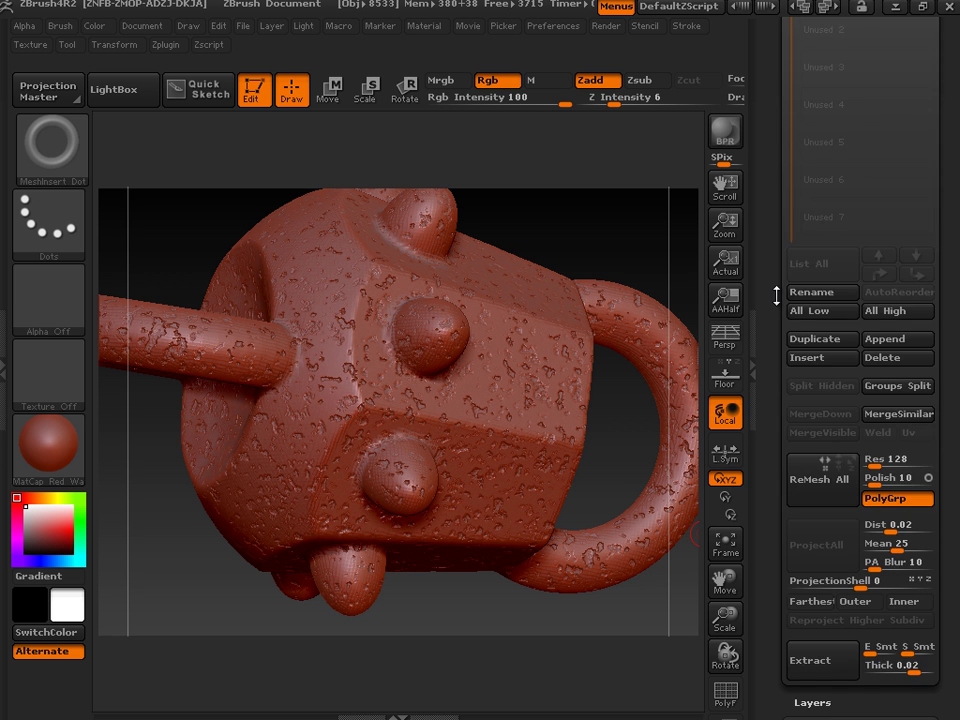
pyautogui.moveTo(776, 295); pyautogui.dragTo(771, 556)
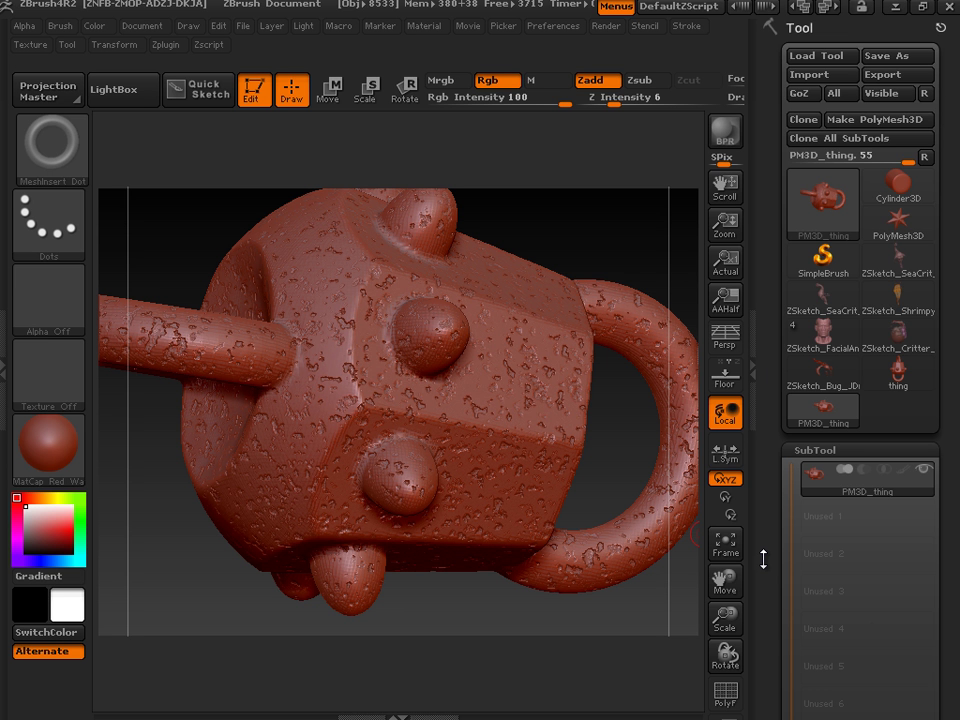
pyautogui.click(803, 119)
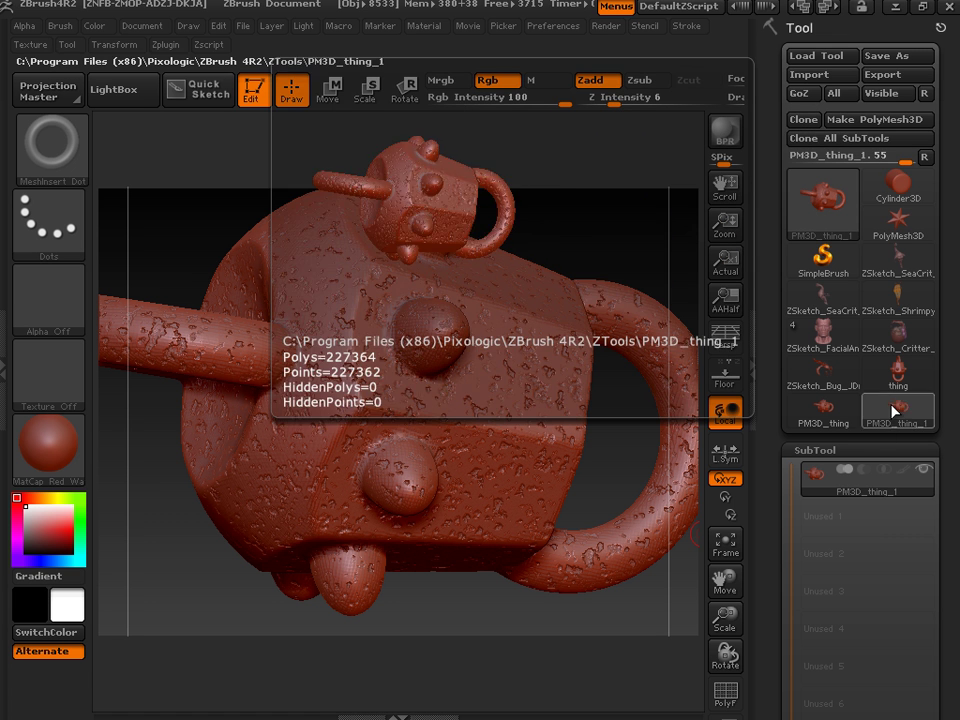
pyautogui.moveTo(778, 572); pyautogui.dragTo(786, 455)
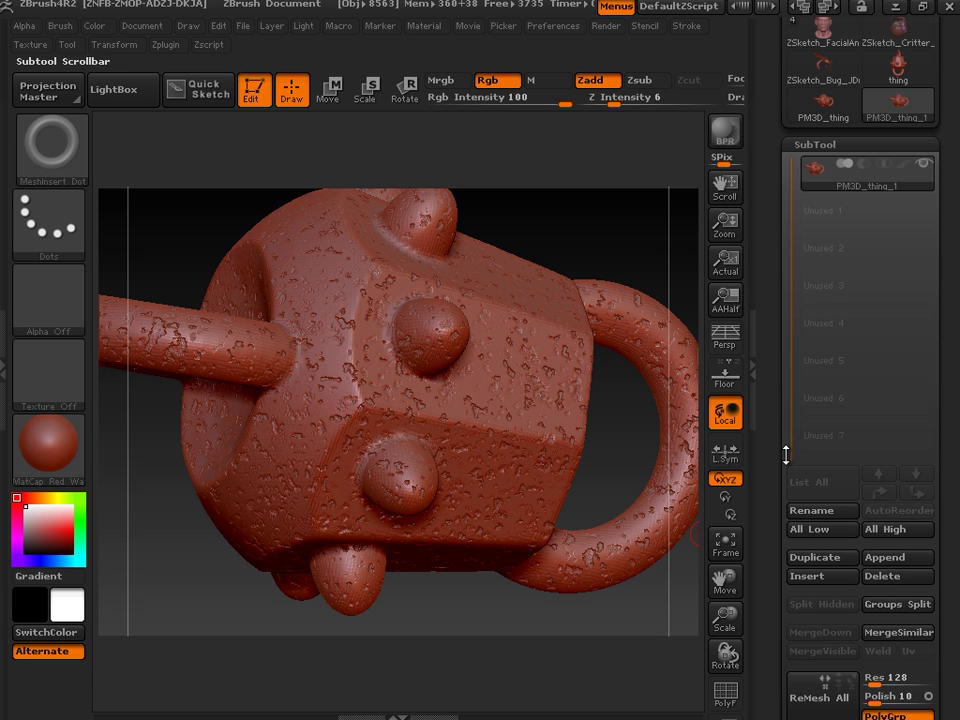
pyautogui.click(897, 557)
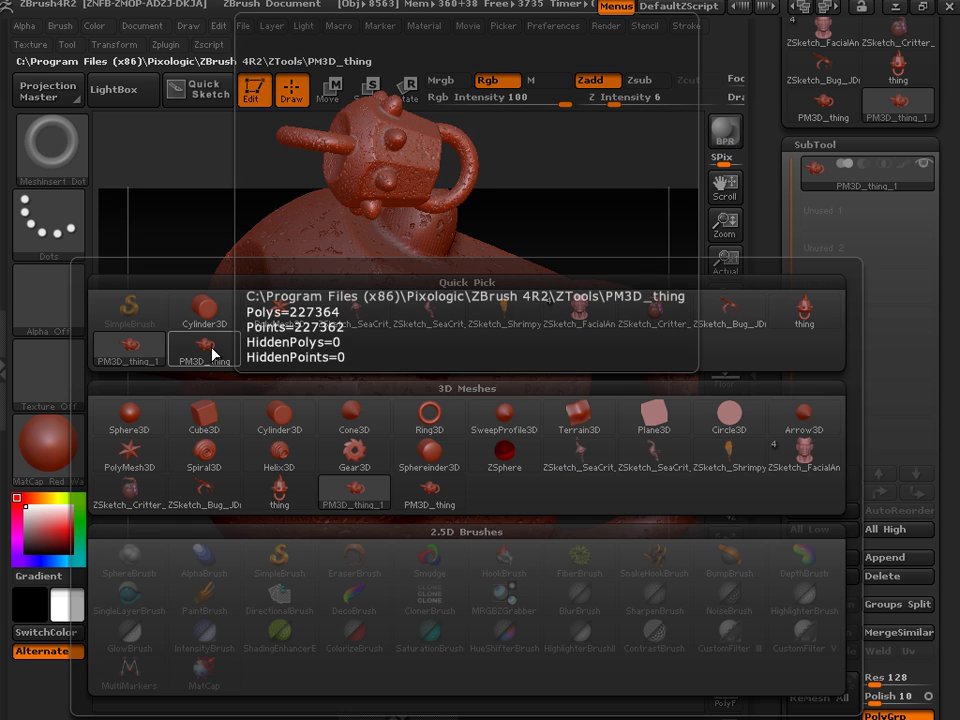
pyautogui.click(212, 352)
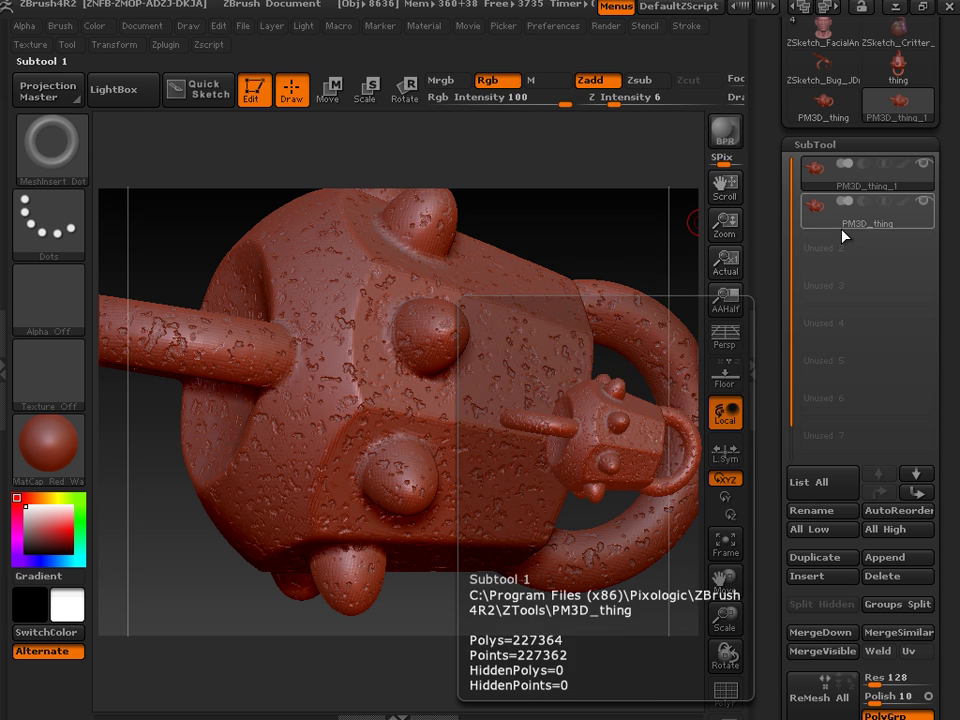
# - Hide the PM3D_thing_1 subtool and make the PM3D_thing subtool active
pyautogui.moveTo(773, 190); pyautogui.dragTo(775, 262)
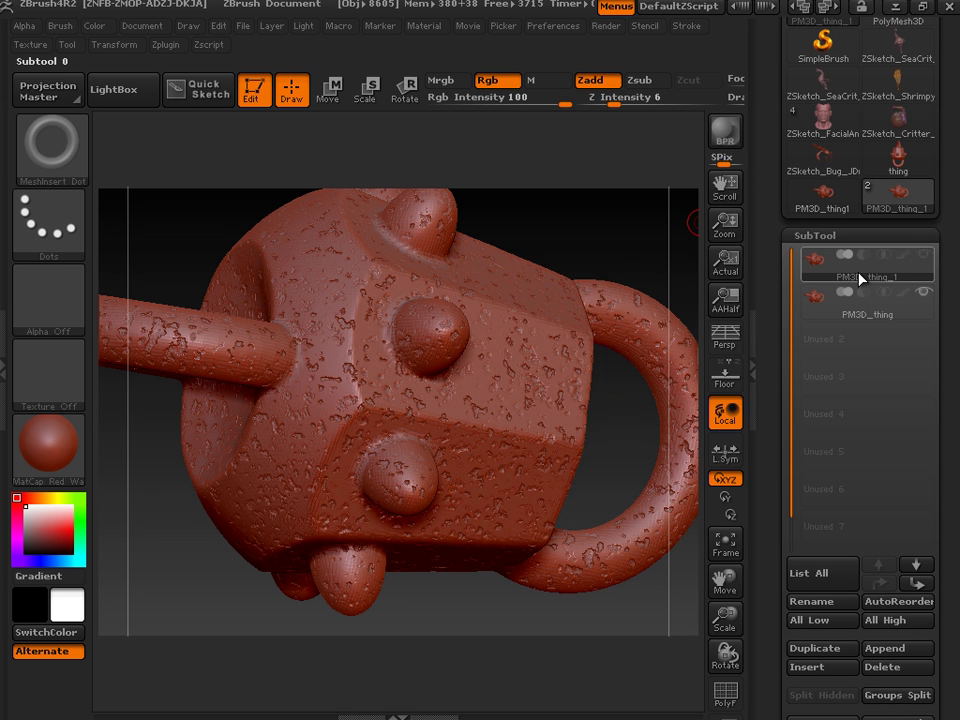
pyautogui.click(862, 297)
pyautogui.click(880, 262)
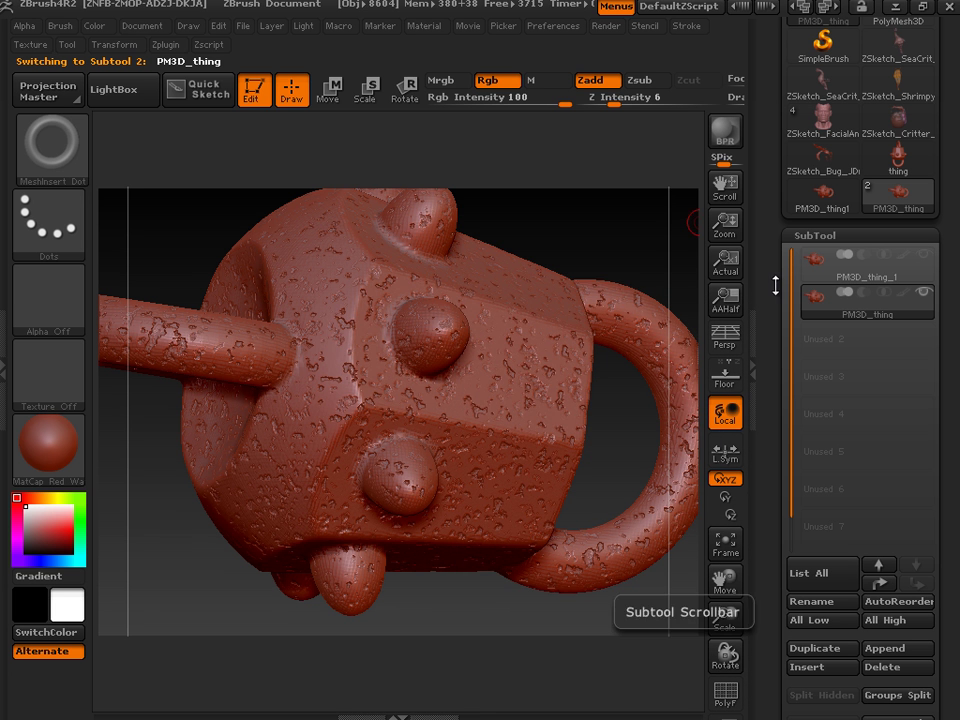
pyautogui.moveTo(580, 243); pyautogui.dragTo(514, 228)
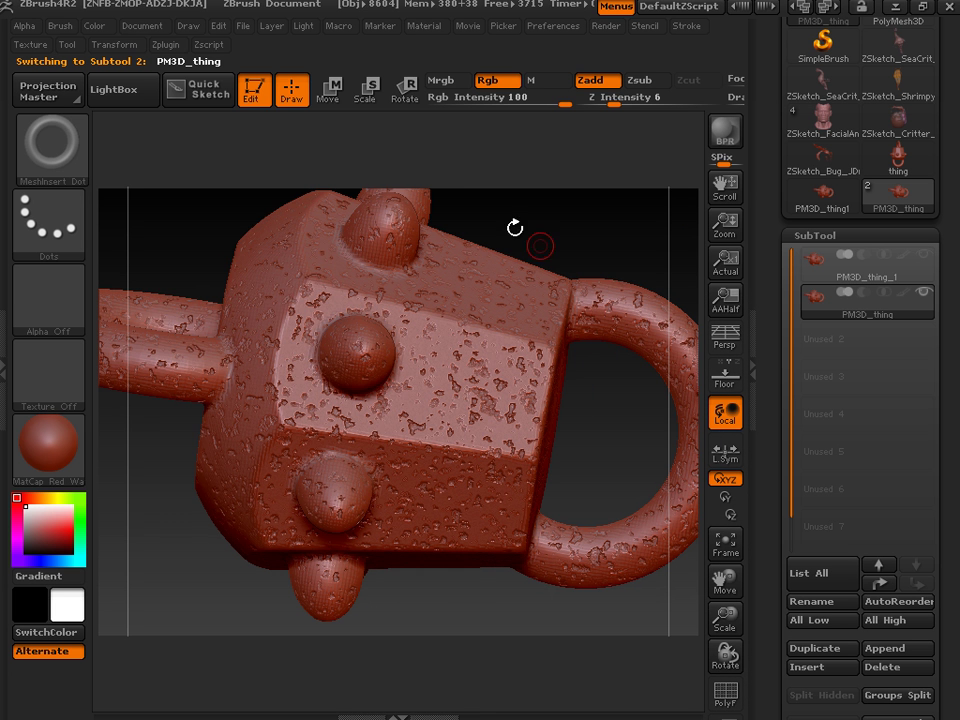
# - Pre-process the current PM3D_thing subtool with Decimation Master
pyautogui.click(163, 45)
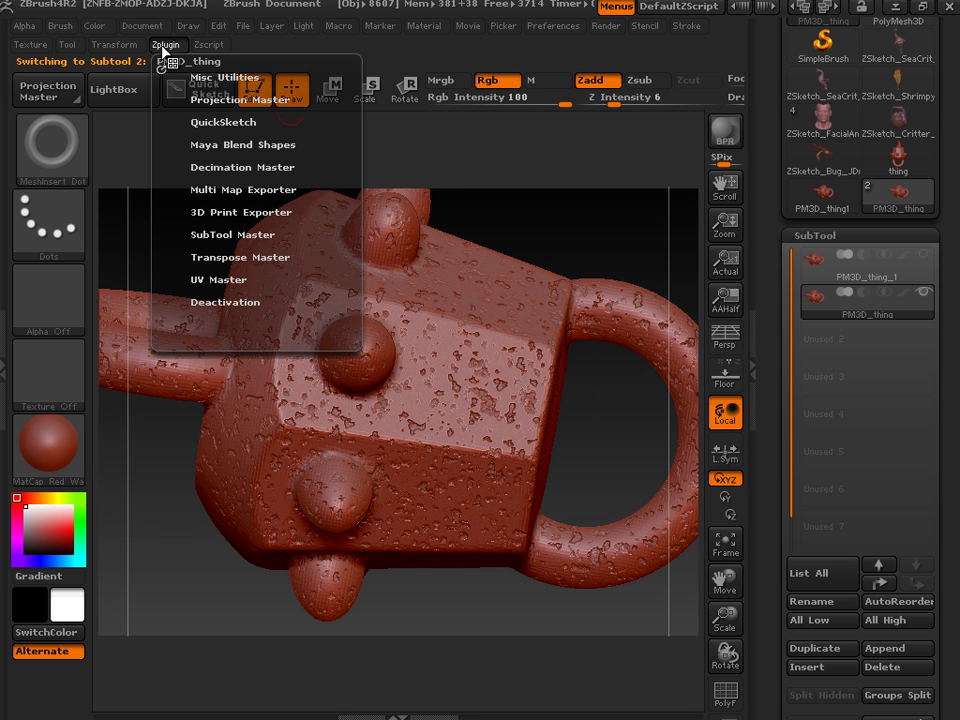
pyautogui.click(220, 167)
pyautogui.scroll(1, 167, 144)
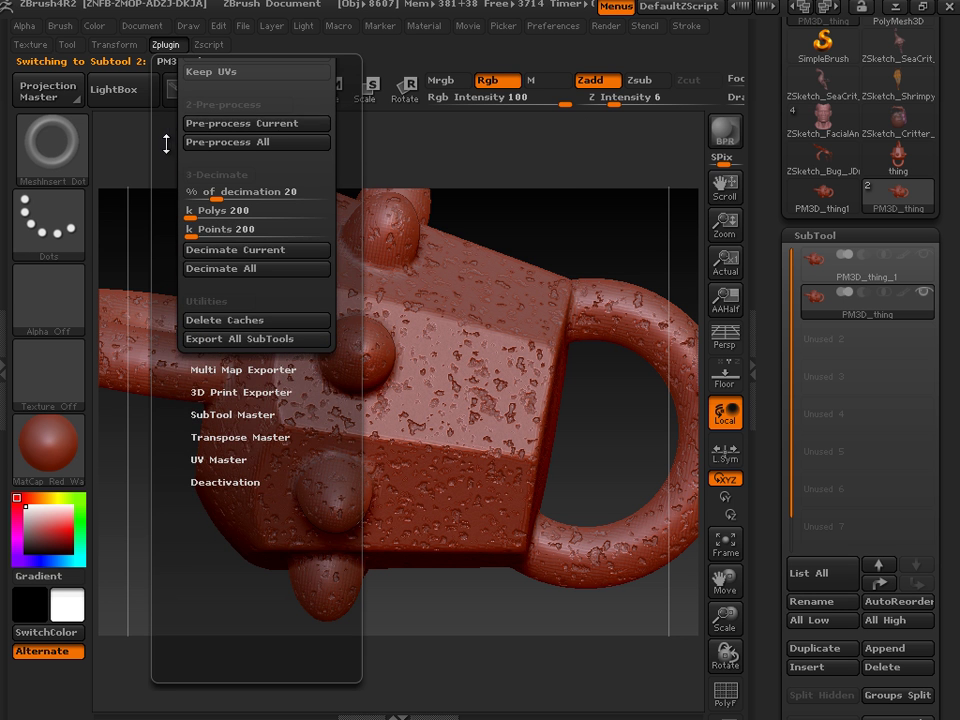
pyautogui.click(220, 128)
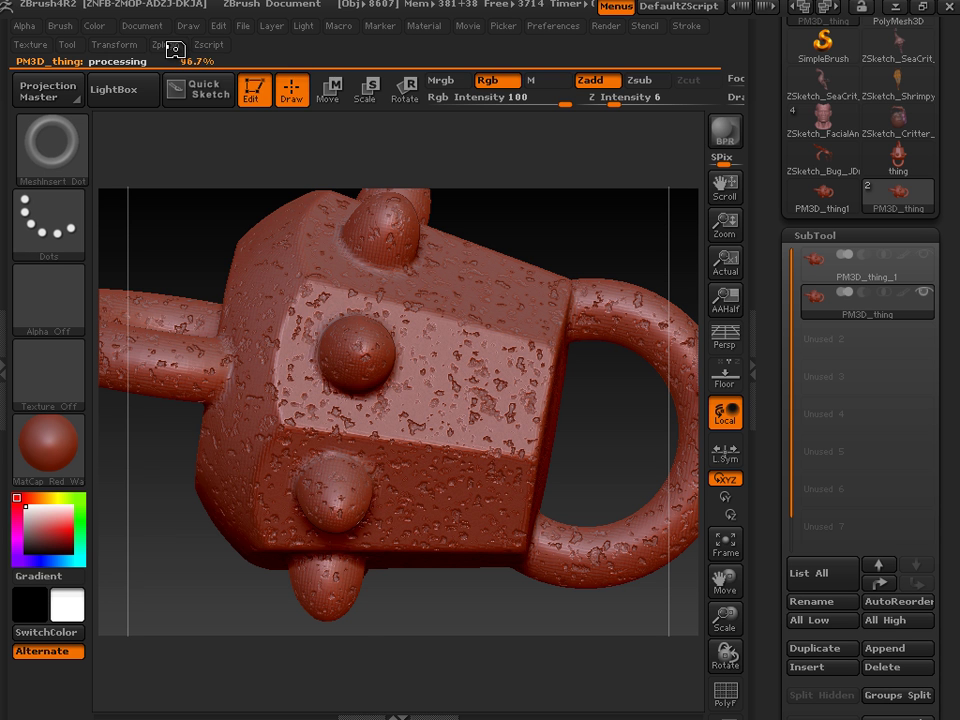
# - Decimate the current subtool to 0.05% and check the faceted result from another angle
pyautogui.click(166, 45)
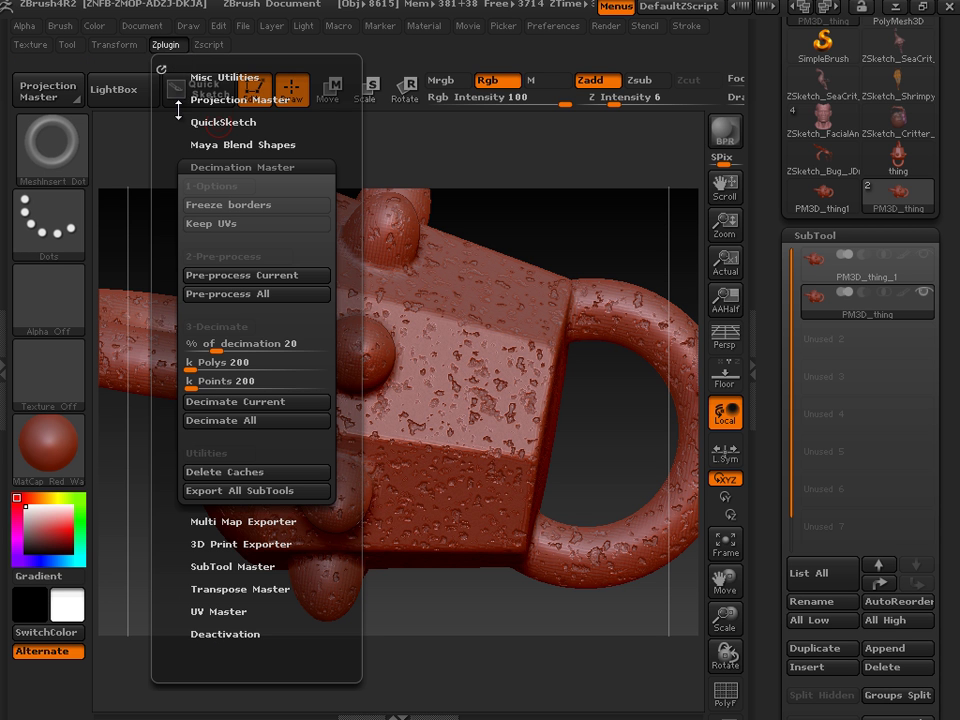
pyautogui.click(232, 343)
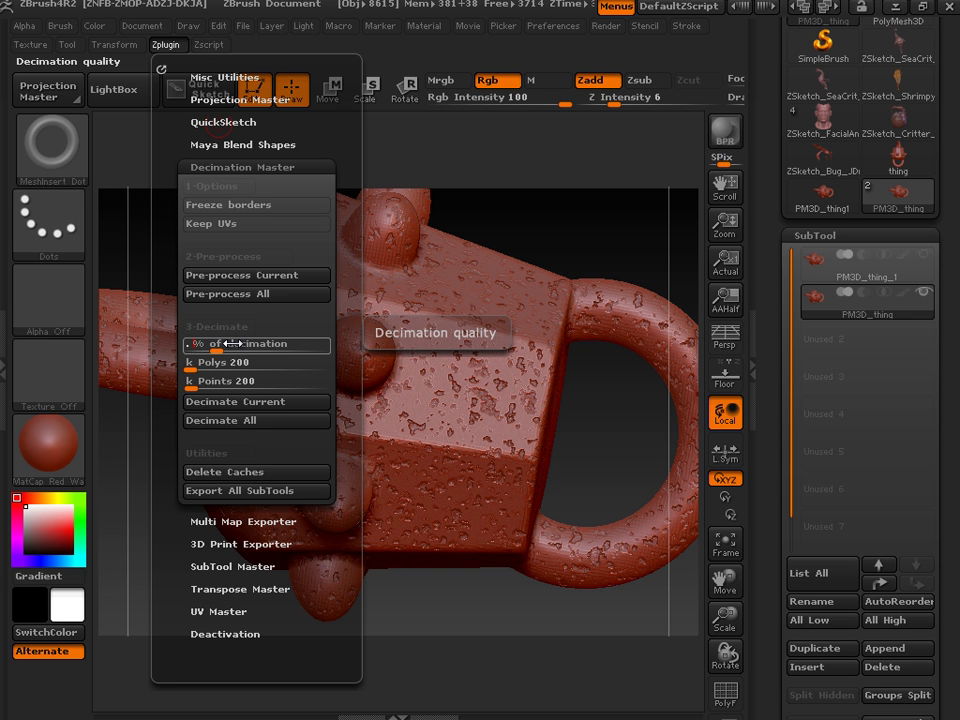
pyautogui.click(236, 402)
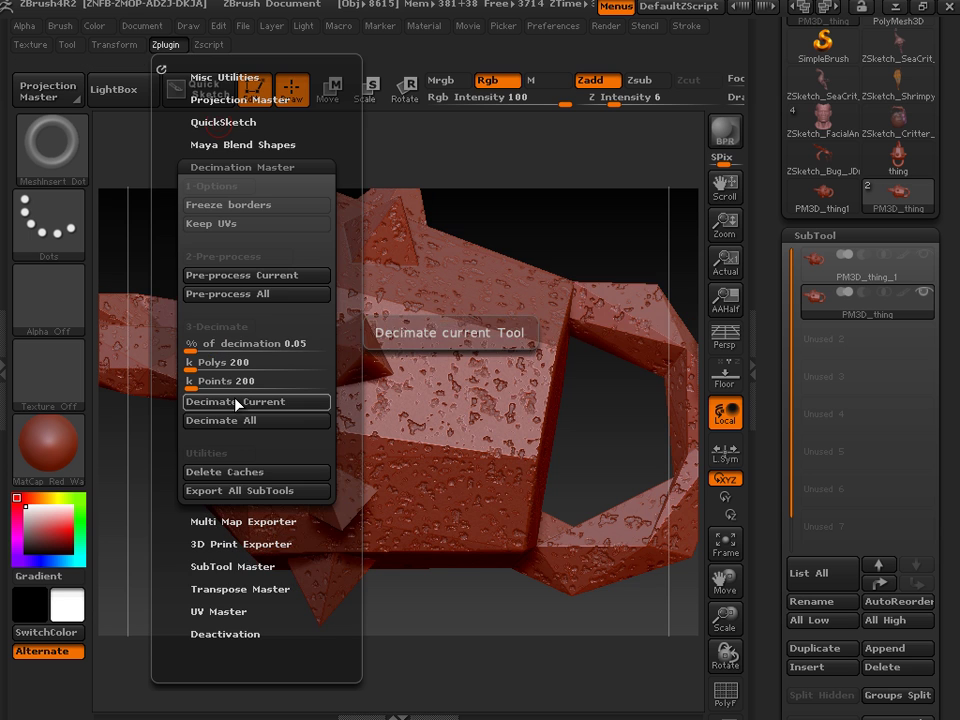
pyautogui.moveTo(481, 619); pyautogui.dragTo(458, 622)
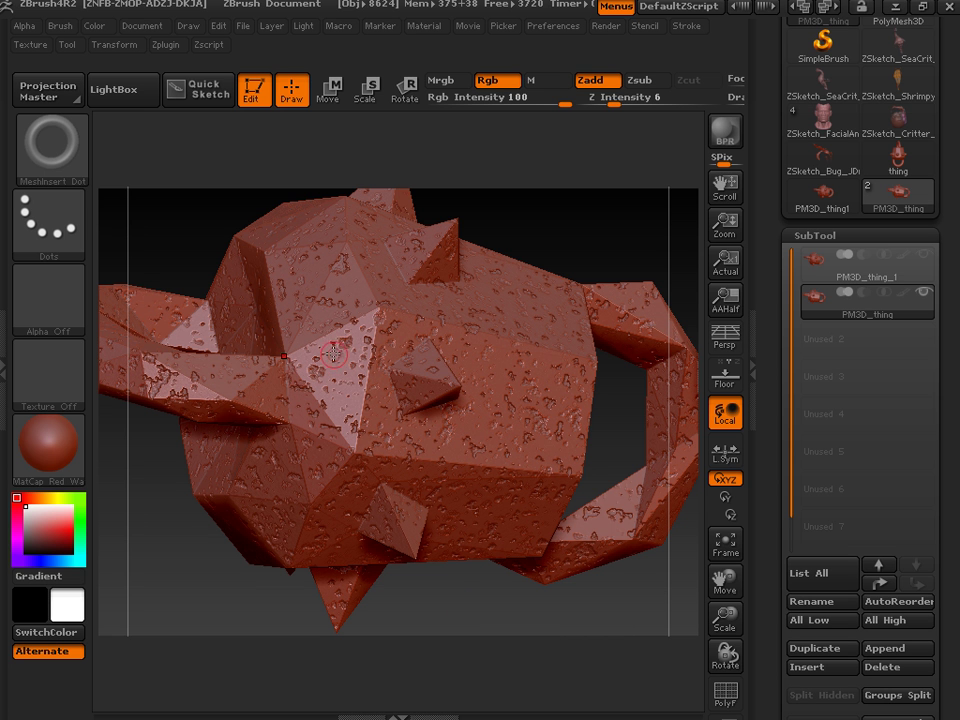
# - Decimate PM3D_thing with the decimation percentage set to 0.07 and inspect the mesh from another angle
pyautogui.click(166, 45)
pyautogui.moveTo(210, 343); pyautogui.dragTo(214, 346)
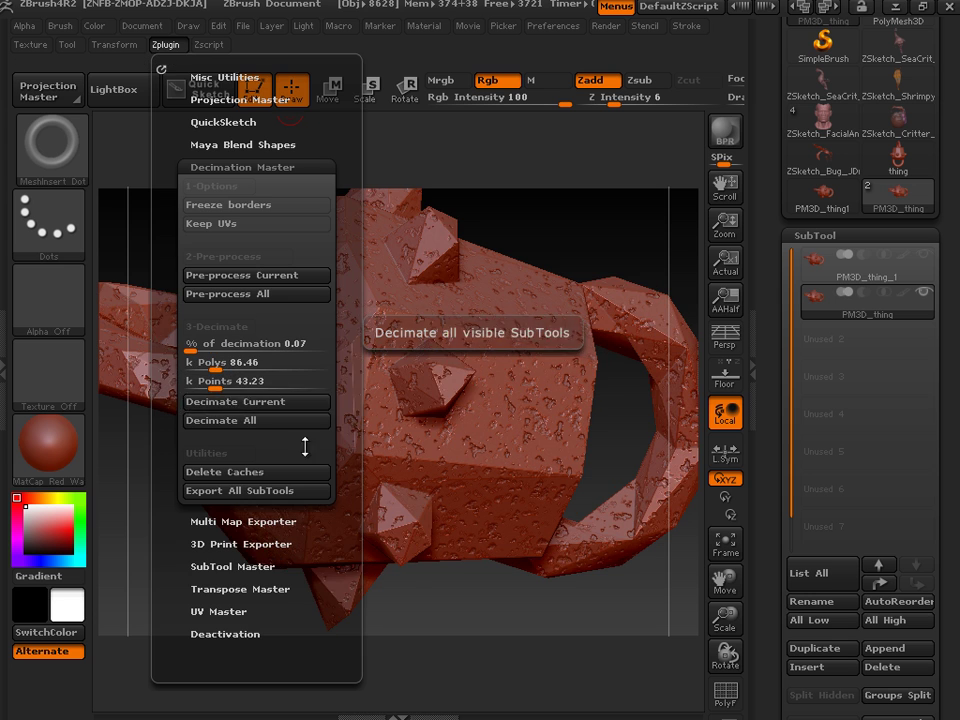
pyautogui.moveTo(475, 597); pyautogui.dragTo(526, 401)
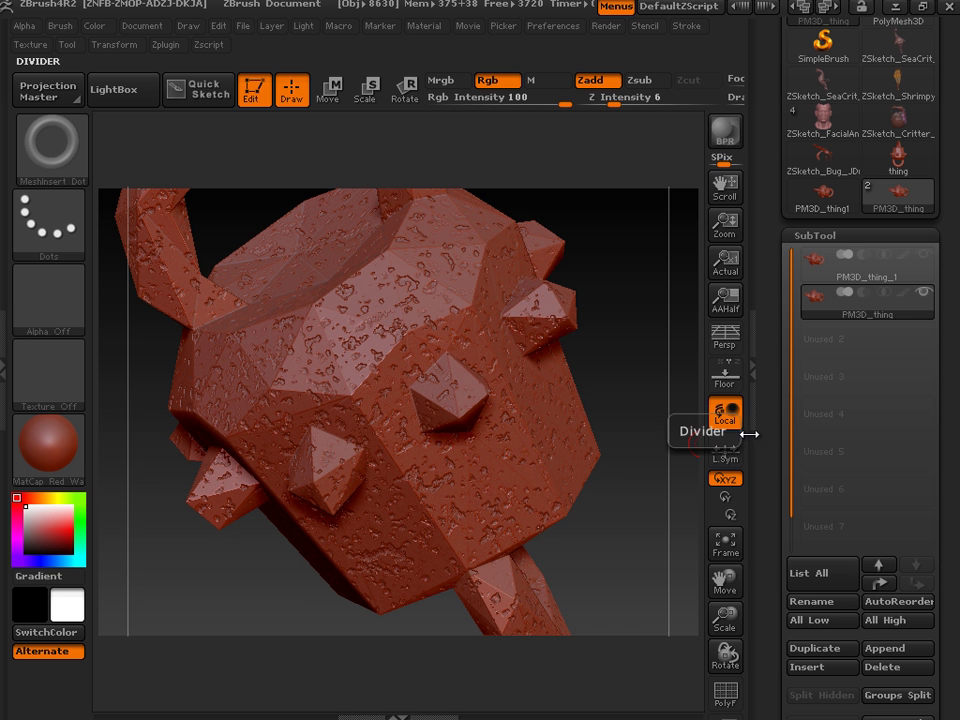
# - Turn off the surface noise on the decimated PM3D_thing subtool and inspect its bare low-poly facets
pyautogui.moveTo(893, 279)
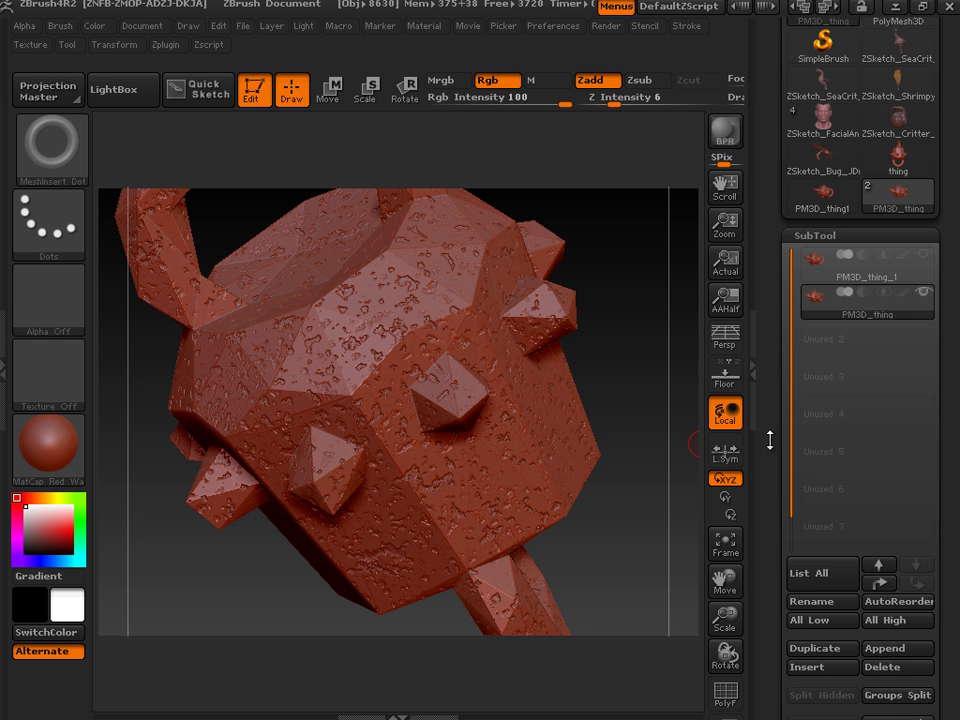
pyautogui.moveTo(769, 441); pyautogui.dragTo(778, 242)
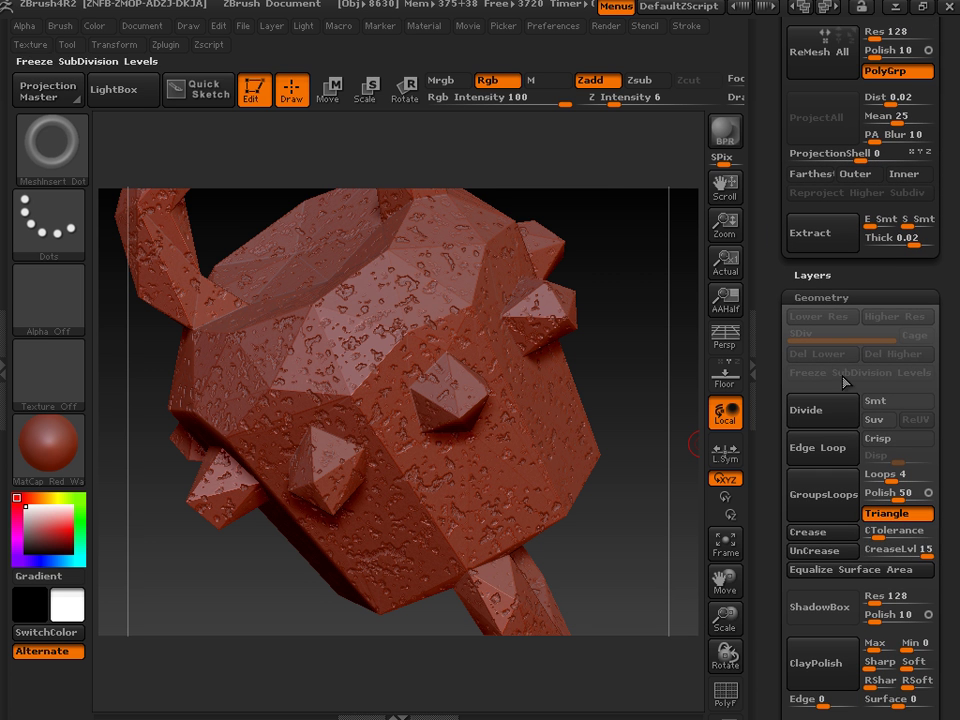
pyautogui.moveTo(769, 452); pyautogui.dragTo(770, 257)
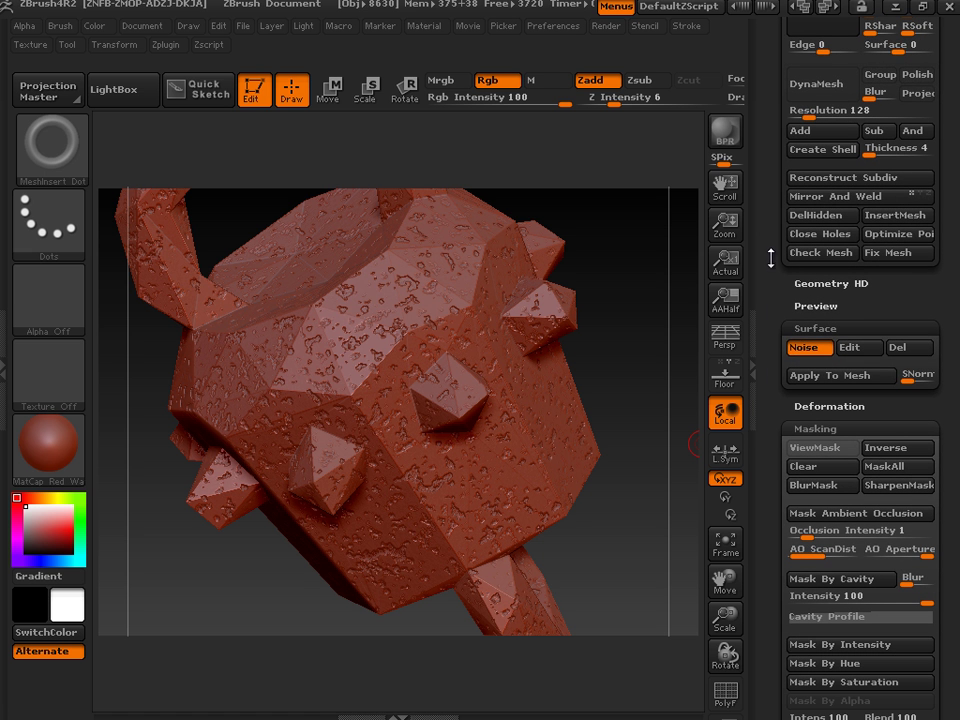
pyautogui.click(803, 359)
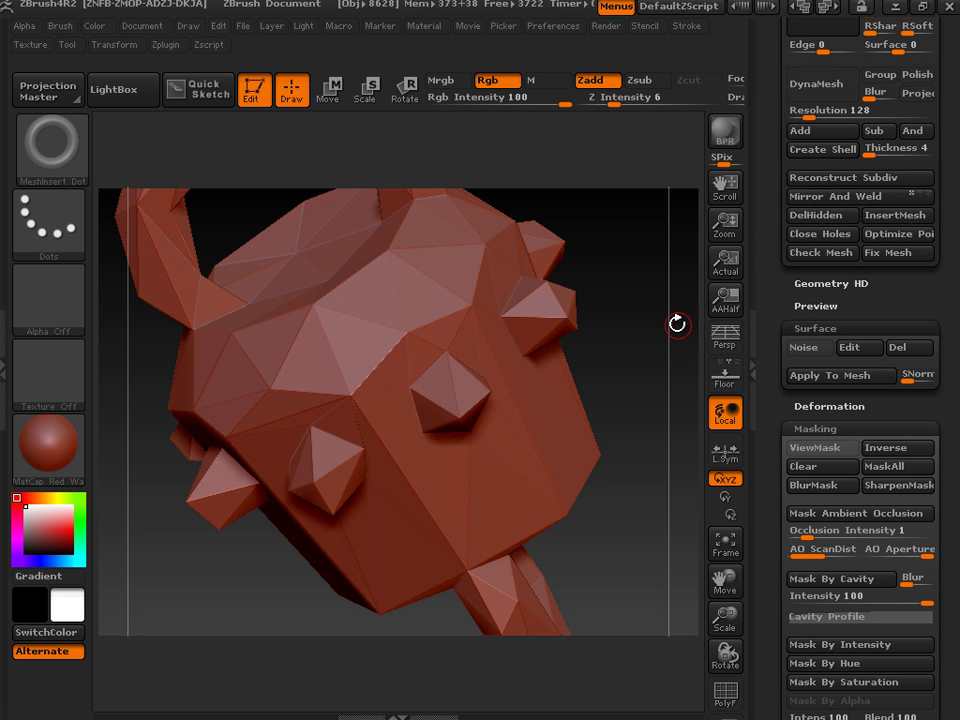
pyautogui.moveTo(677, 321); pyautogui.dragTo(650, 445)
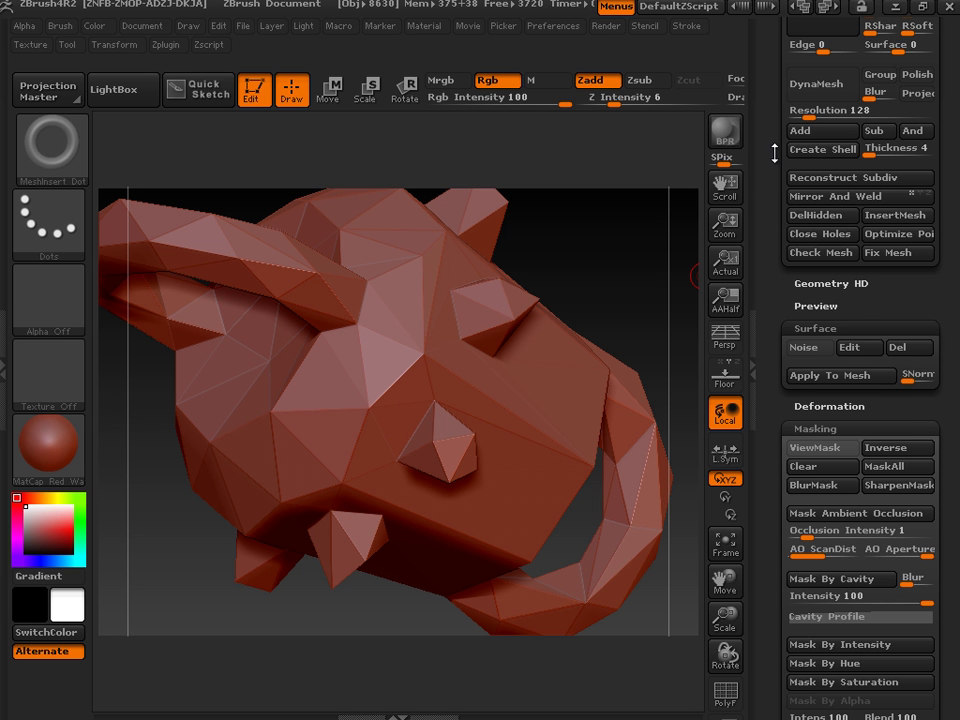
# - Make the PM3D_thing_1 subtool active, apply its surface noise to the mesh and inspect it from the front
pyautogui.moveTo(756, 290); pyautogui.dragTo(757, 444)
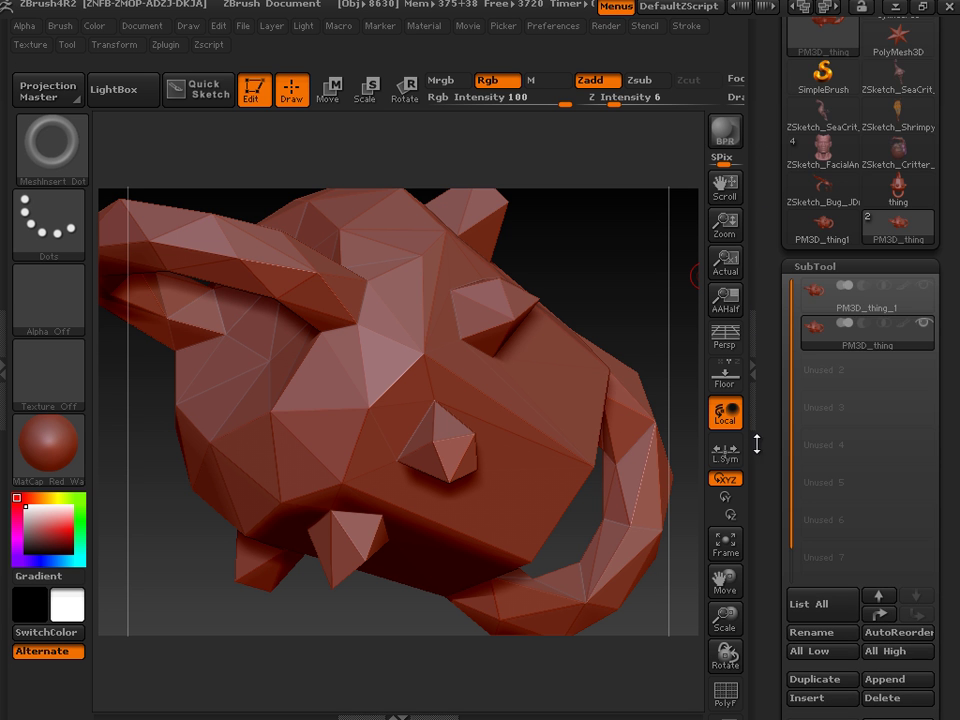
pyautogui.click(866, 296)
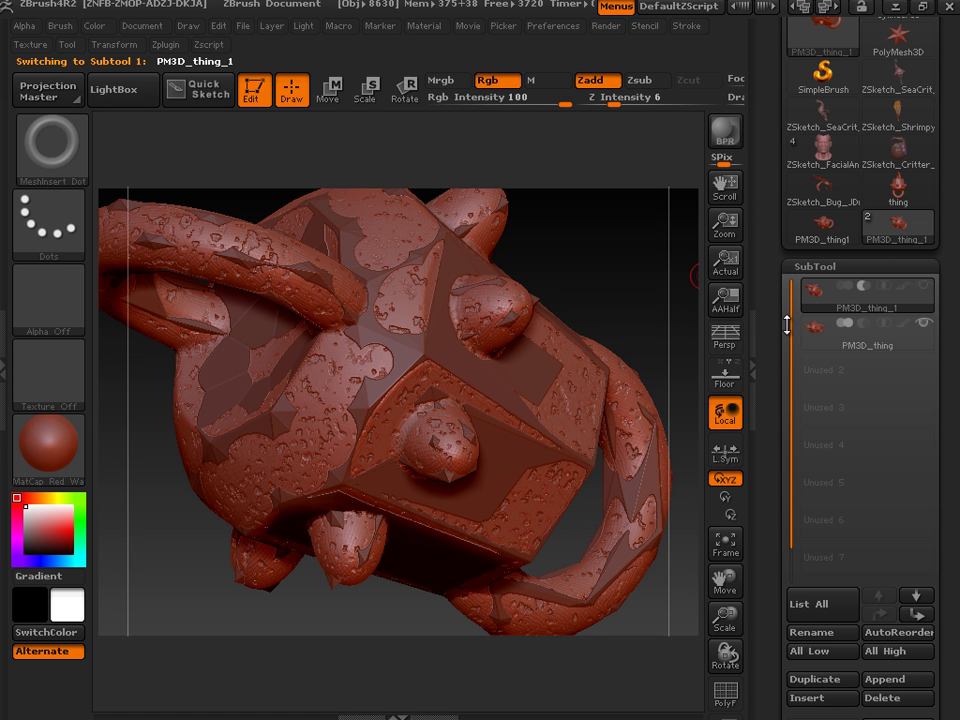
pyautogui.moveTo(779, 388); pyautogui.dragTo(780, 185)
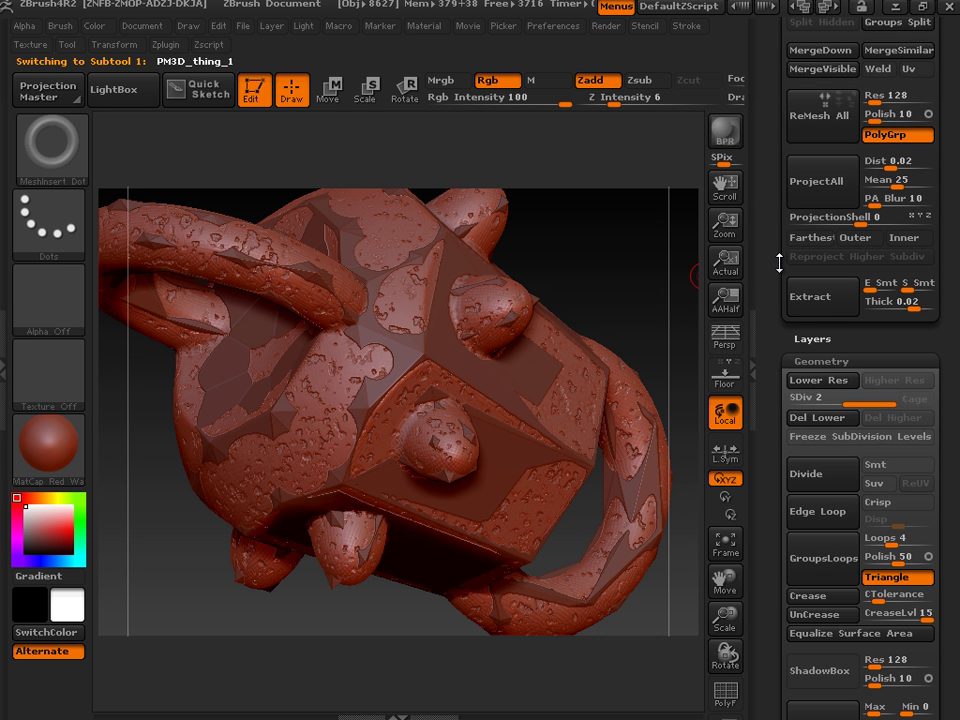
pyautogui.moveTo(765, 356); pyautogui.dragTo(780, 245)
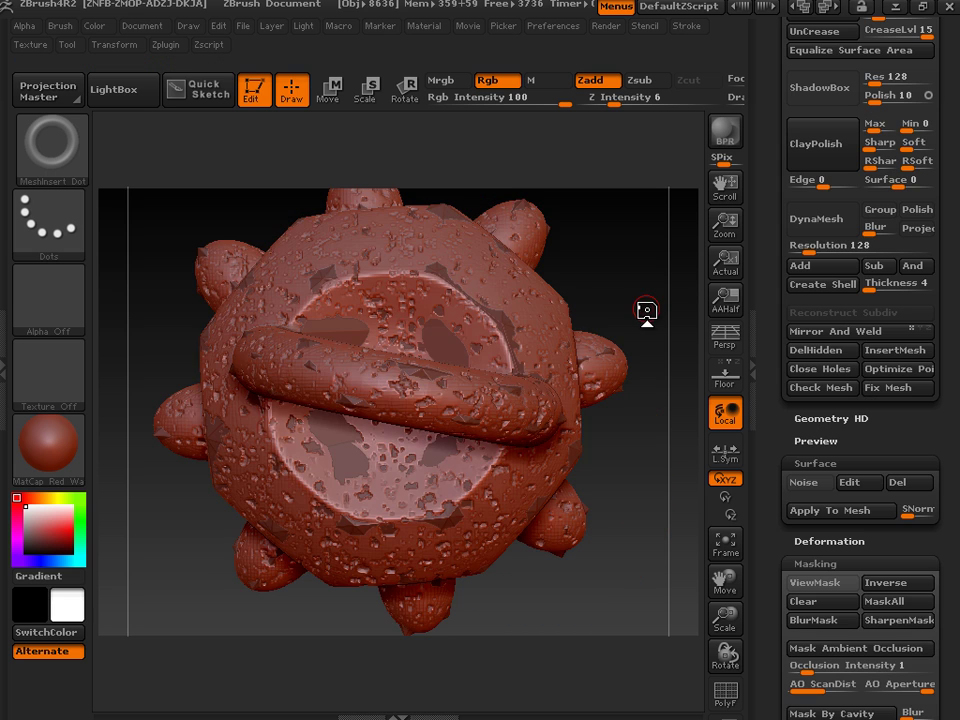
pyautogui.moveTo(624, 467); pyautogui.dragTo(630, 252)
# - Switch the active tool to a ZSphere so that it is added to the loaded tools
pyautogui.moveTo(776, 180); pyautogui.dragTo(752, 466)
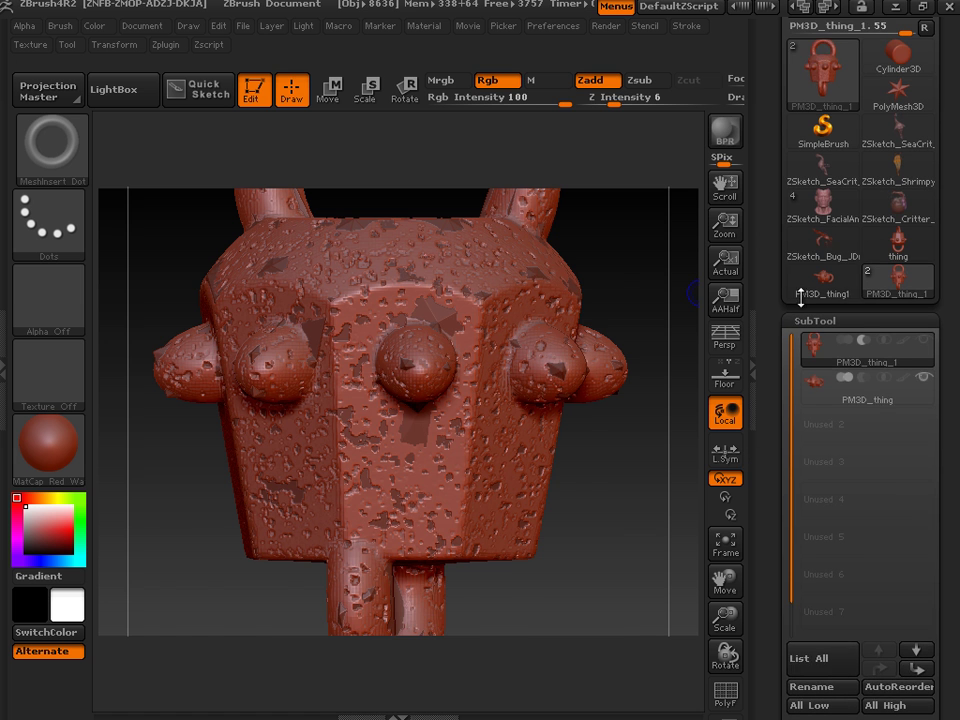
pyautogui.click(800, 250)
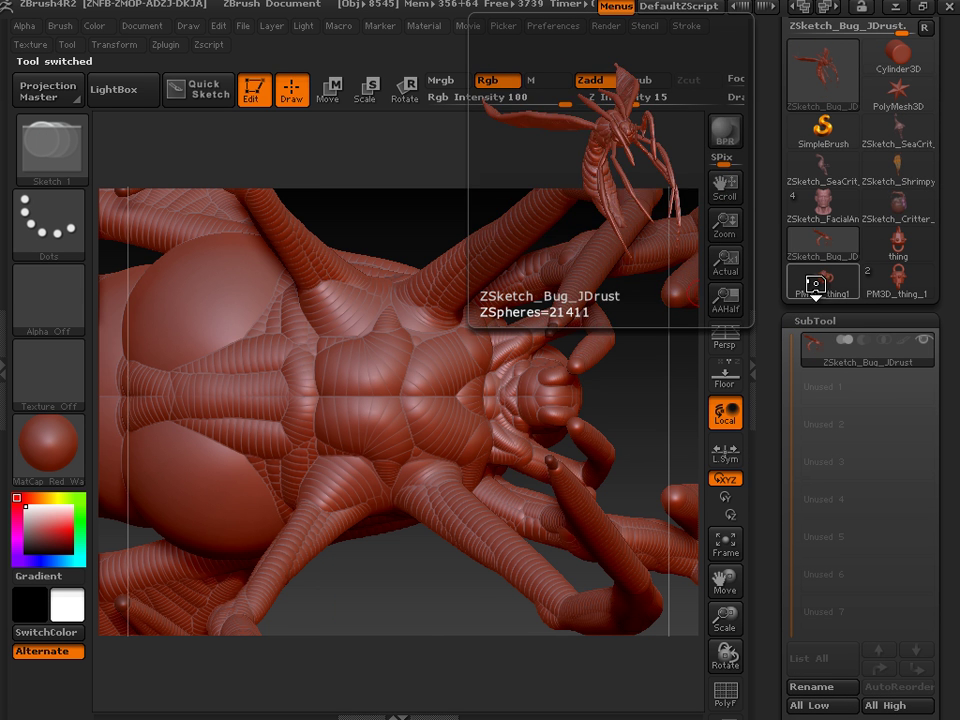
pyautogui.moveTo(813, 290)
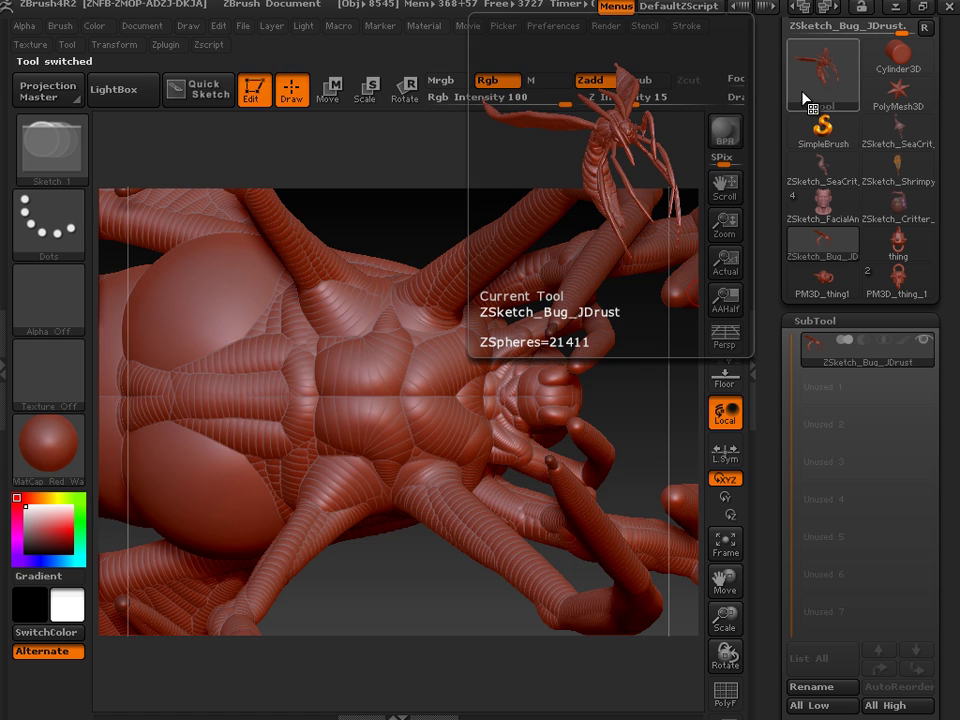
pyautogui.click(805, 100)
pyautogui.click(439, 240)
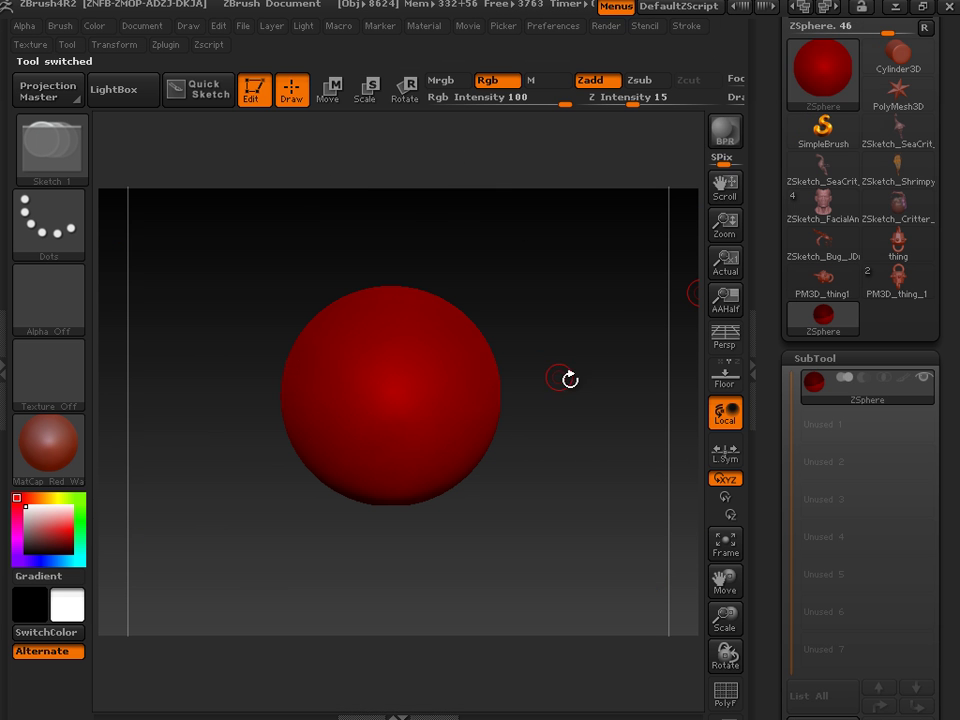
# - Return to the two-subtool PM3D_thing_1 tool
pyautogui.moveTo(765, 504); pyautogui.dragTo(784, 413)
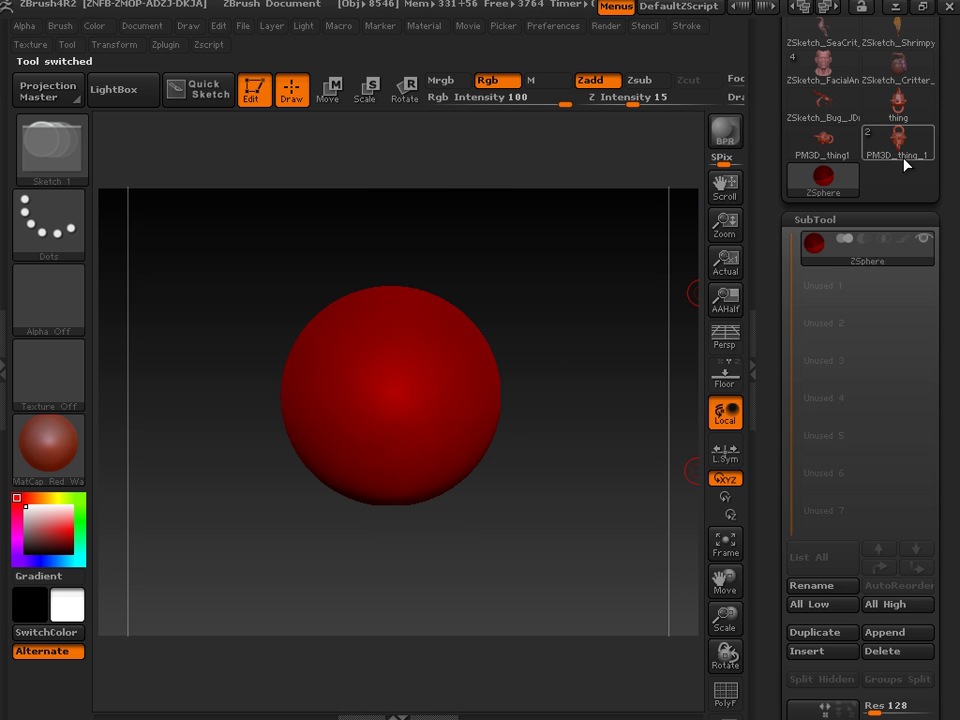
pyautogui.moveTo(893, 165)
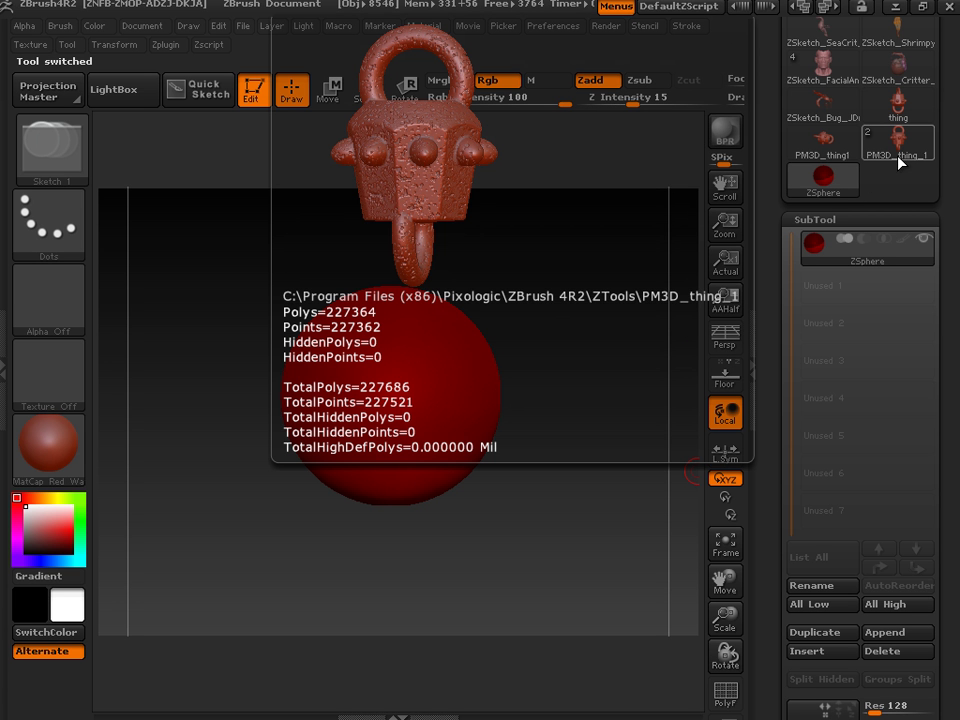
pyautogui.click(884, 154)
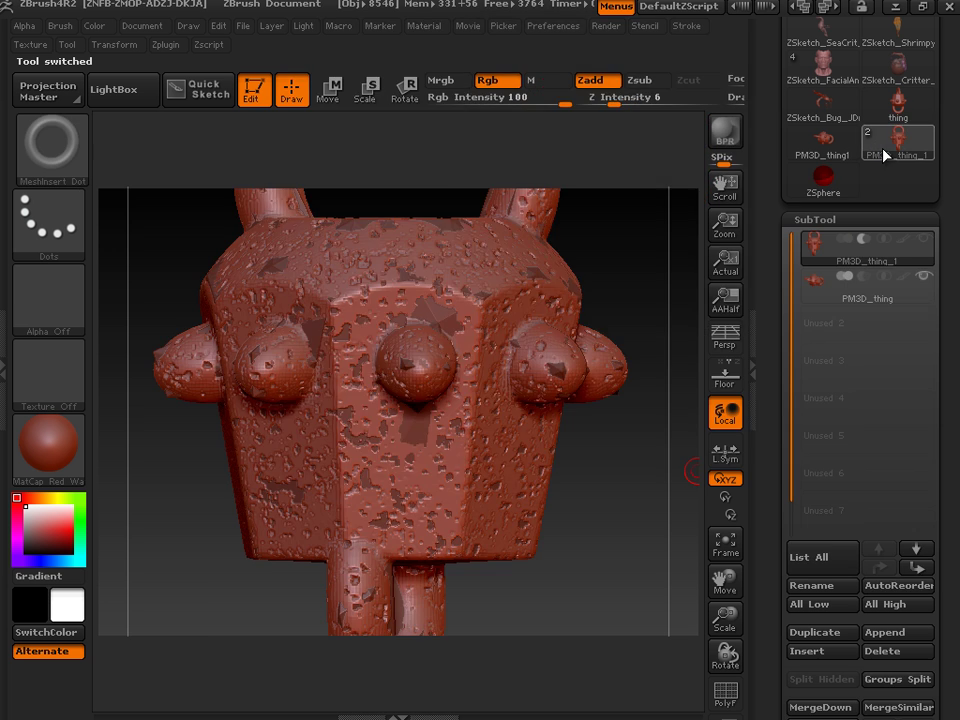
pyautogui.click(826, 180)
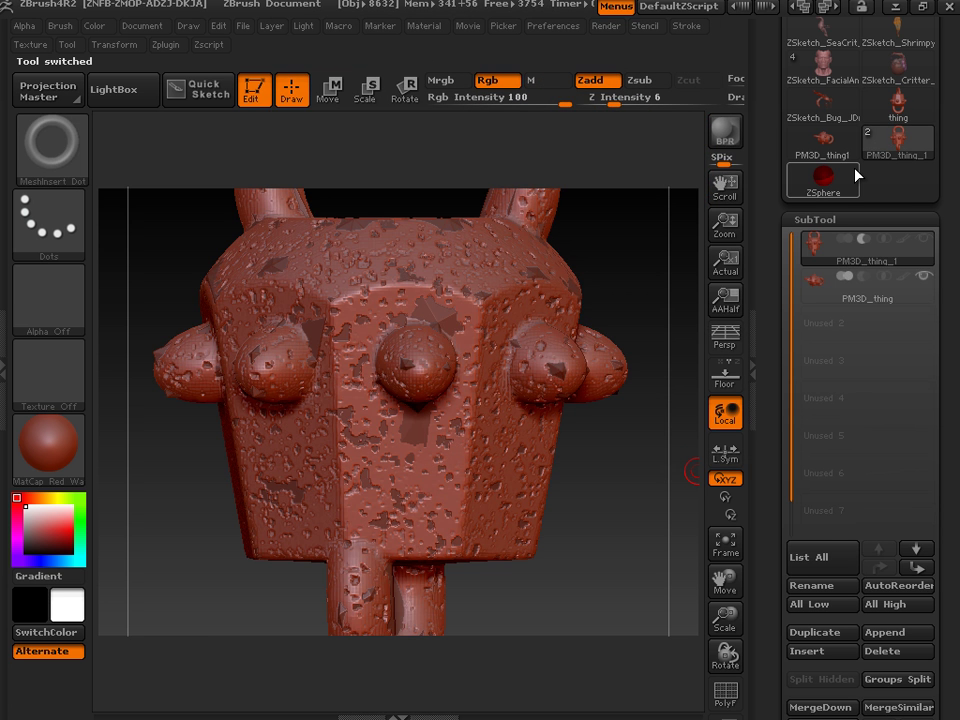
# - Clone the high-poly PM3D_thing_1 subtool into a separate single-mesh tool
pyautogui.click(855, 175)
pyautogui.click(885, 152)
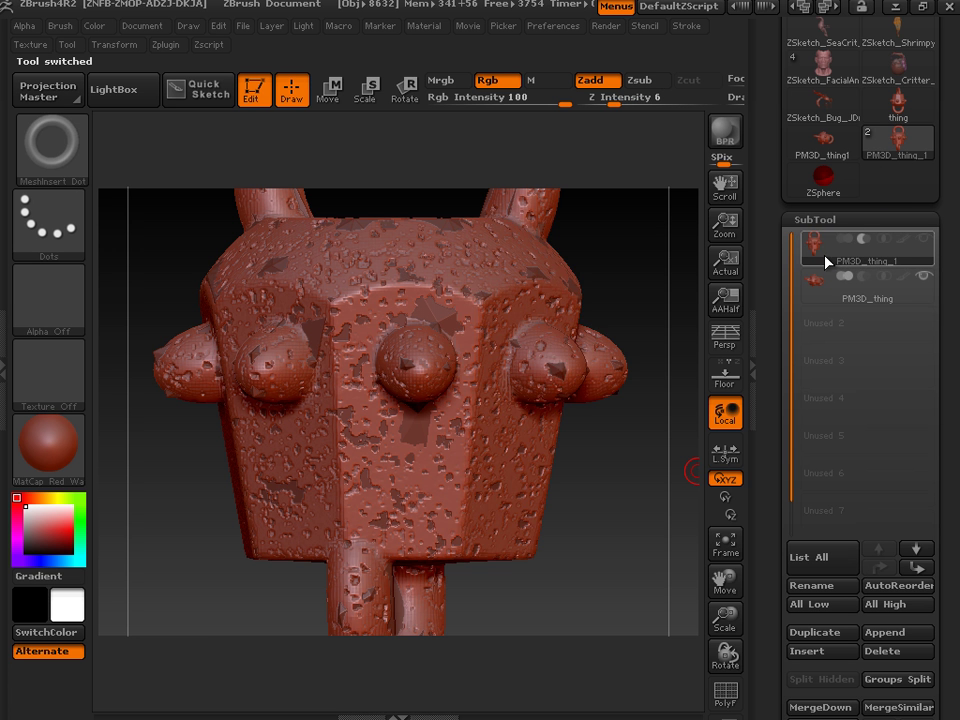
pyautogui.moveTo(865, 262)
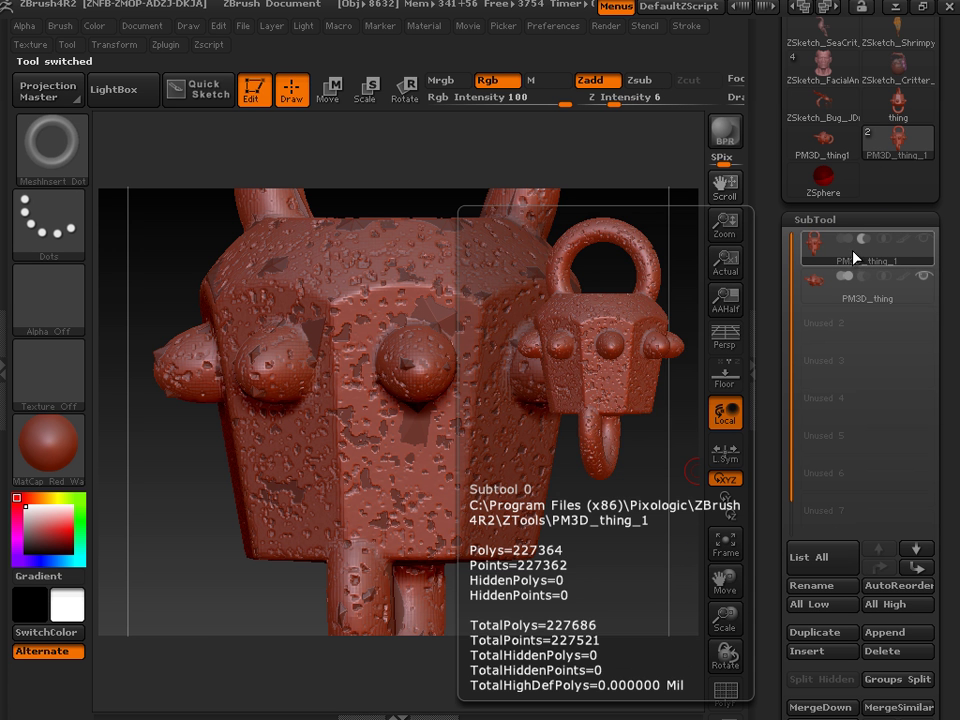
pyautogui.scroll(5, 850, 300)
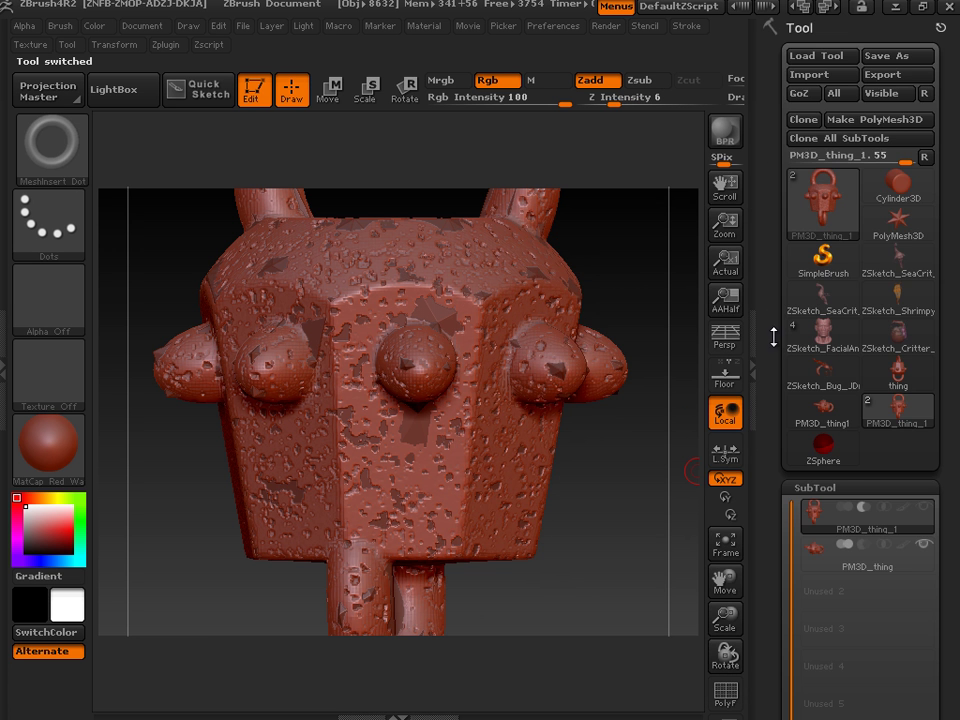
pyautogui.click(805, 119)
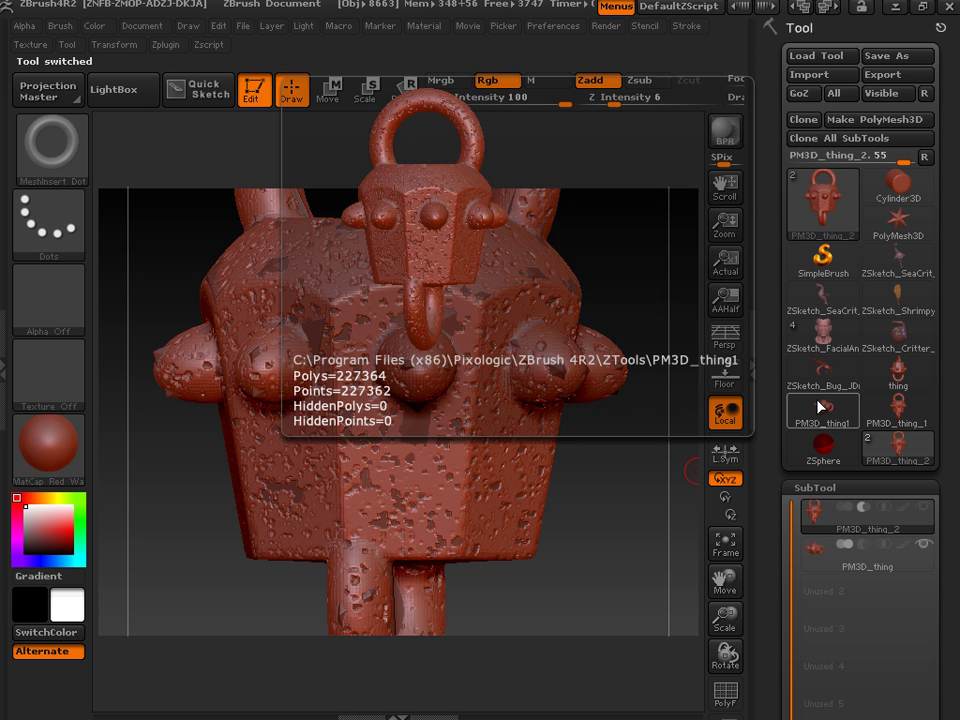
# - Switch to the ZSphere, choose the cloned high-poly PM3D_thing_1 as its rigging mesh and bind it
pyautogui.click(823, 447)
pyautogui.scroll(-10, 776, 299)
pyautogui.scroll(-15, 776, 299)
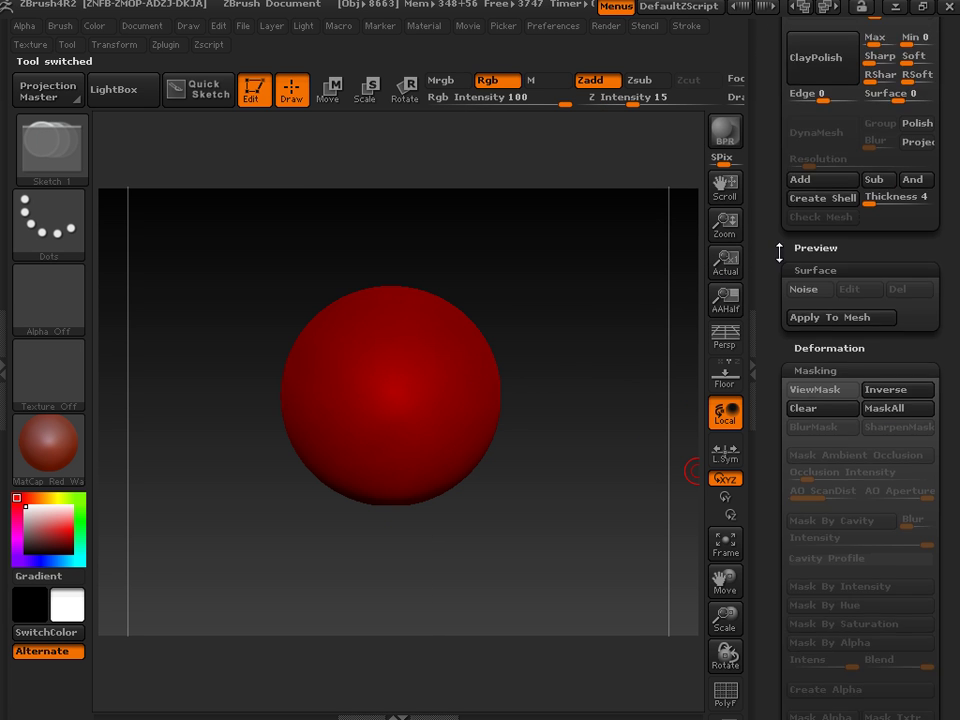
pyautogui.click(815, 321)
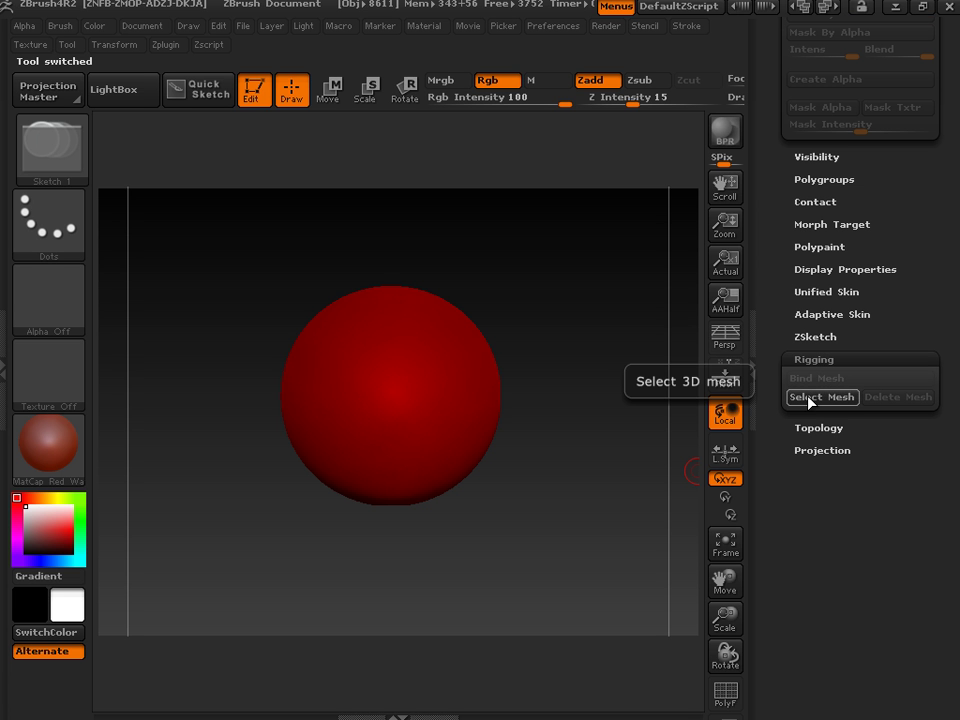
pyautogui.click(810, 399)
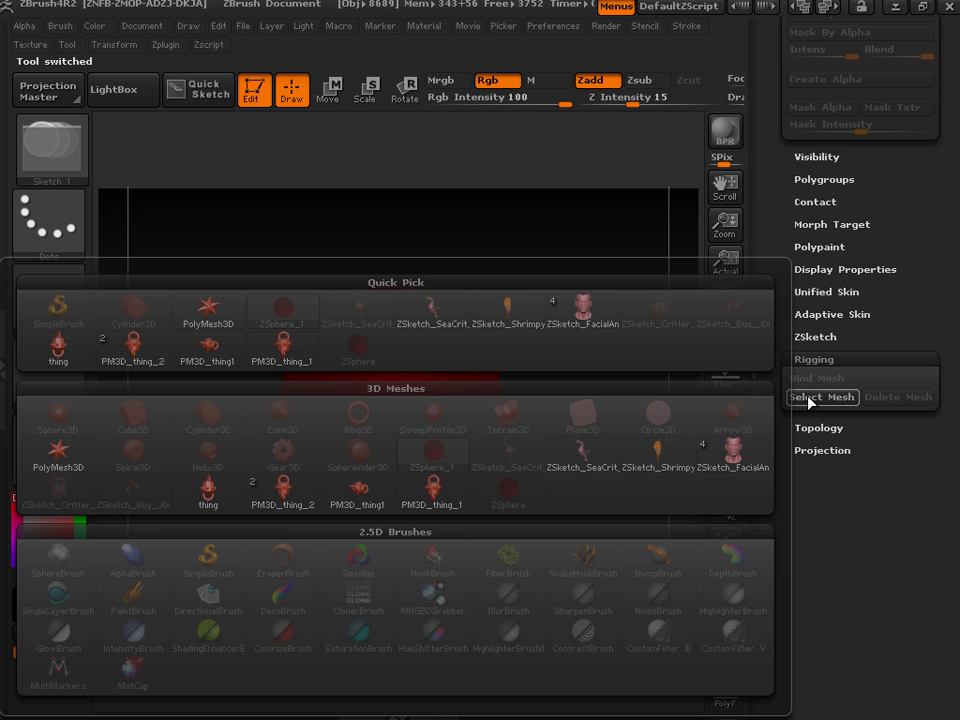
pyautogui.click(283, 345)
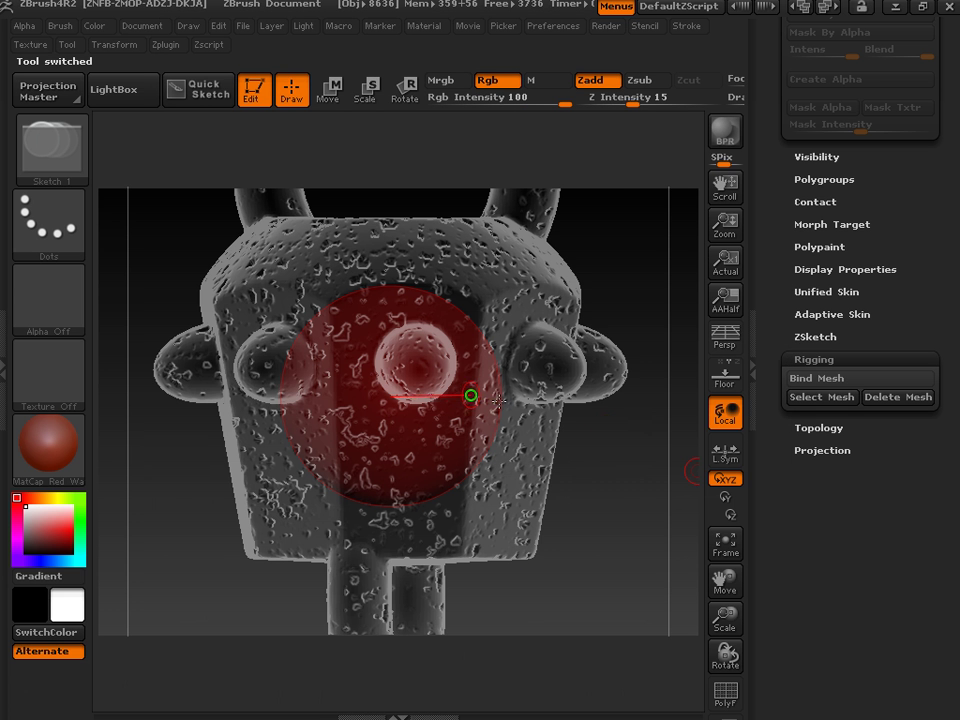
pyautogui.click(820, 380)
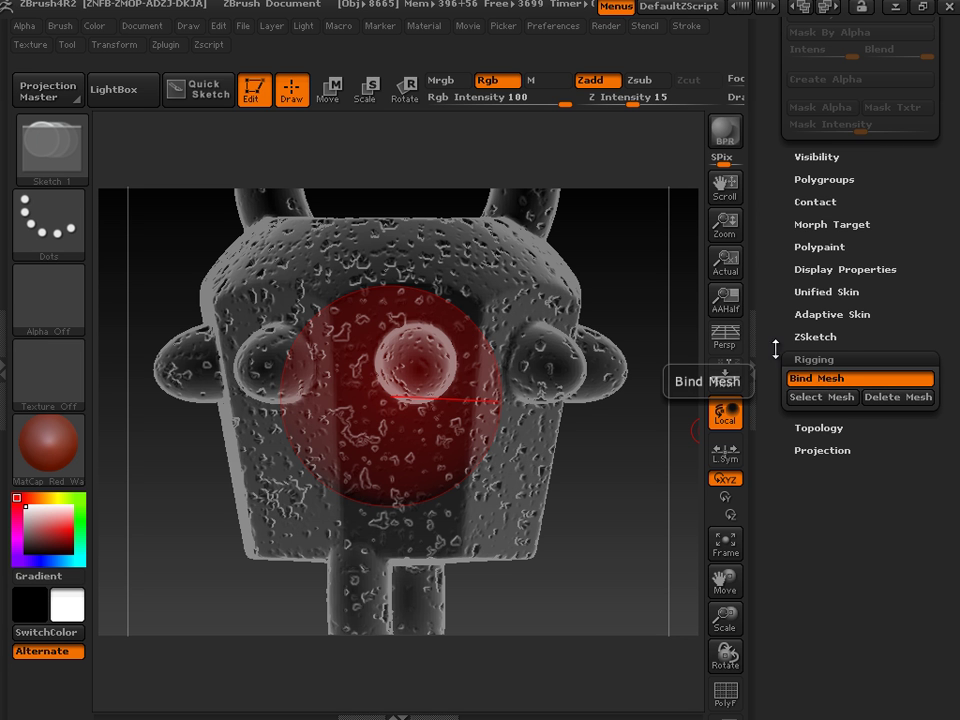
# - Return to the two-subtool PM3D_thing_2 tool and clone its decimated PM3D_thing subtool into a separate tool
pyautogui.moveTo(775, 326); pyautogui.dragTo(766, 715)
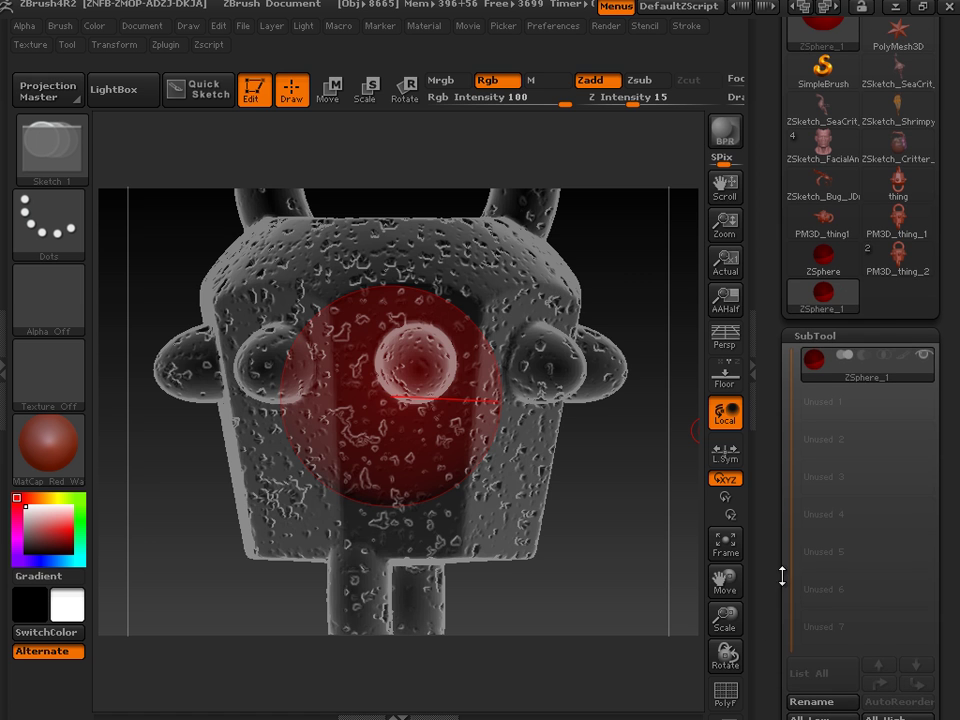
pyautogui.click(898, 257)
pyautogui.click(844, 409)
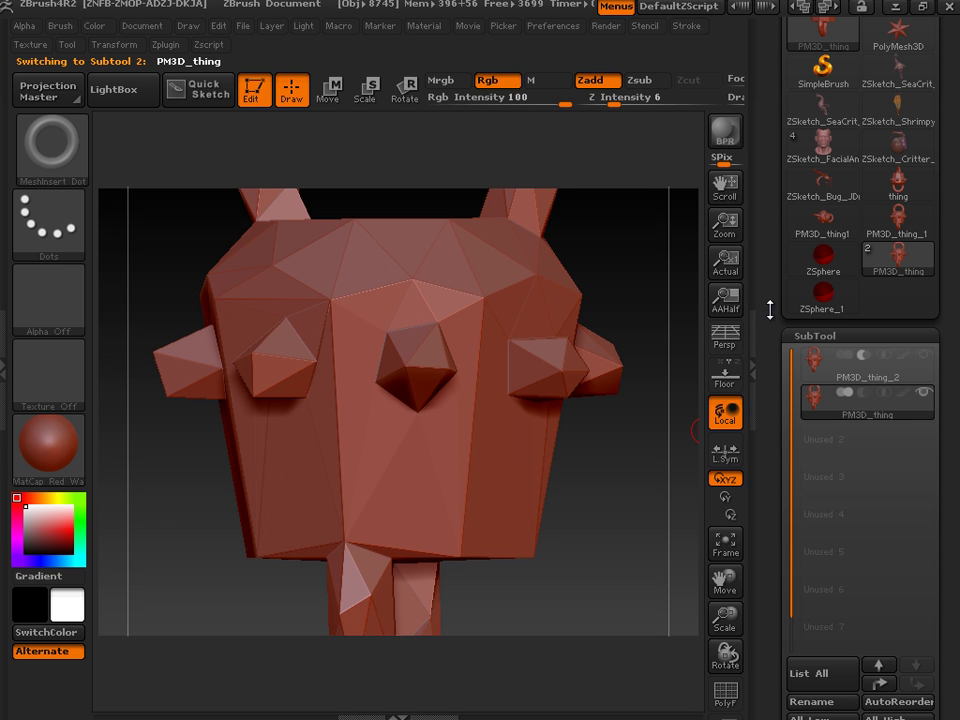
pyautogui.moveTo(768, 334); pyautogui.dragTo(764, 562)
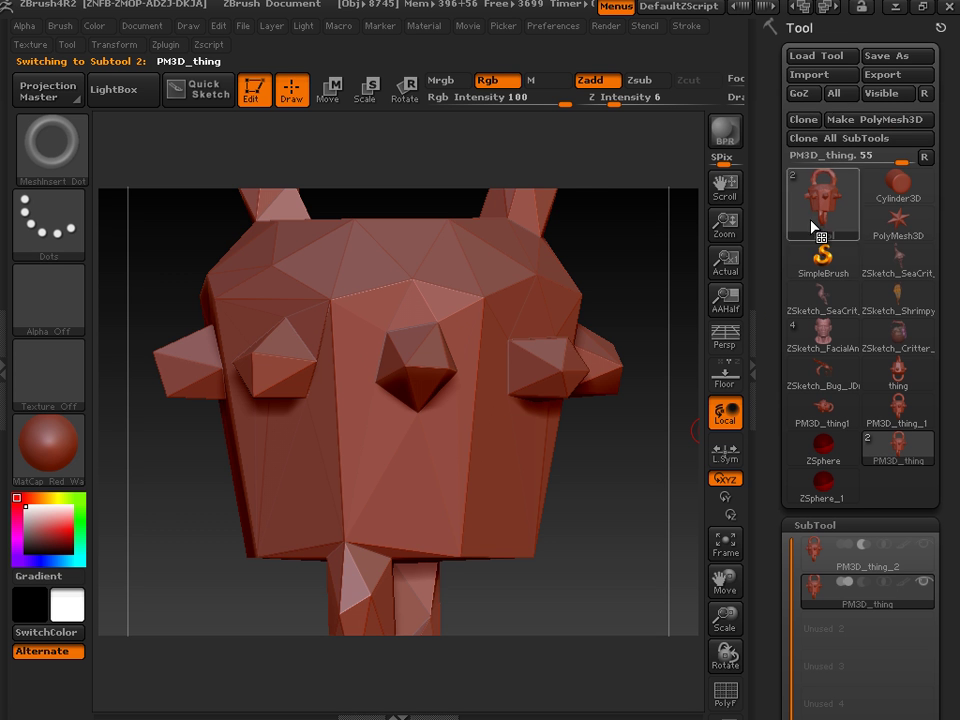
pyautogui.click(806, 121)
# - Switch back to ZSphere_1, choose the low-poly PM3D_thing clone as its topology mesh and enable topology editing
pyautogui.moveTo(767, 396); pyautogui.dragTo(772, 291)
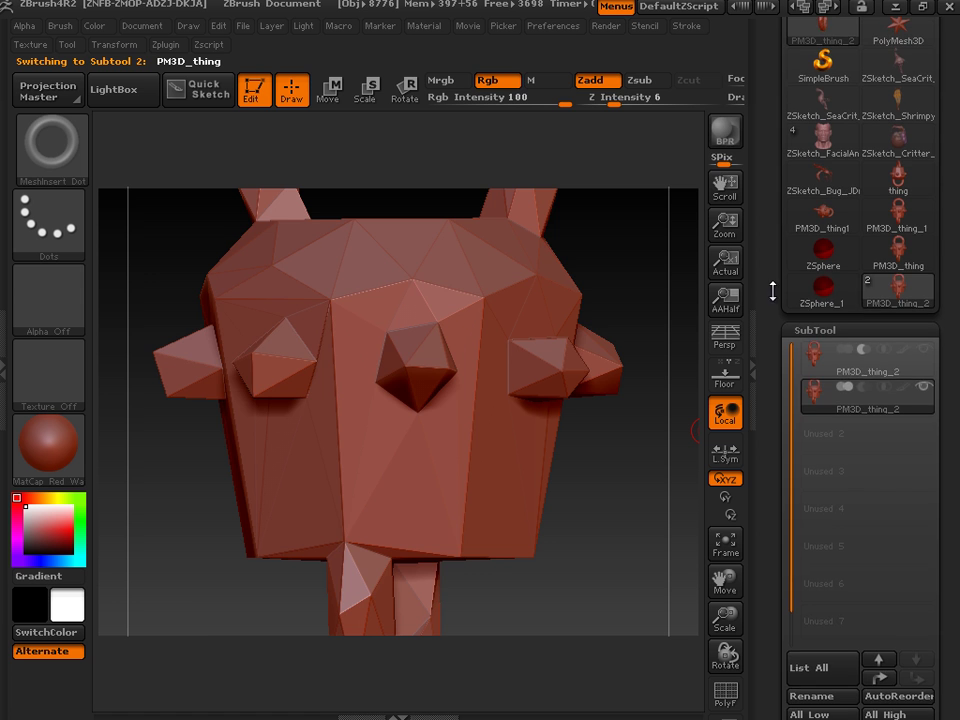
pyautogui.click(822, 288)
pyautogui.moveTo(774, 431); pyautogui.dragTo(748, 108)
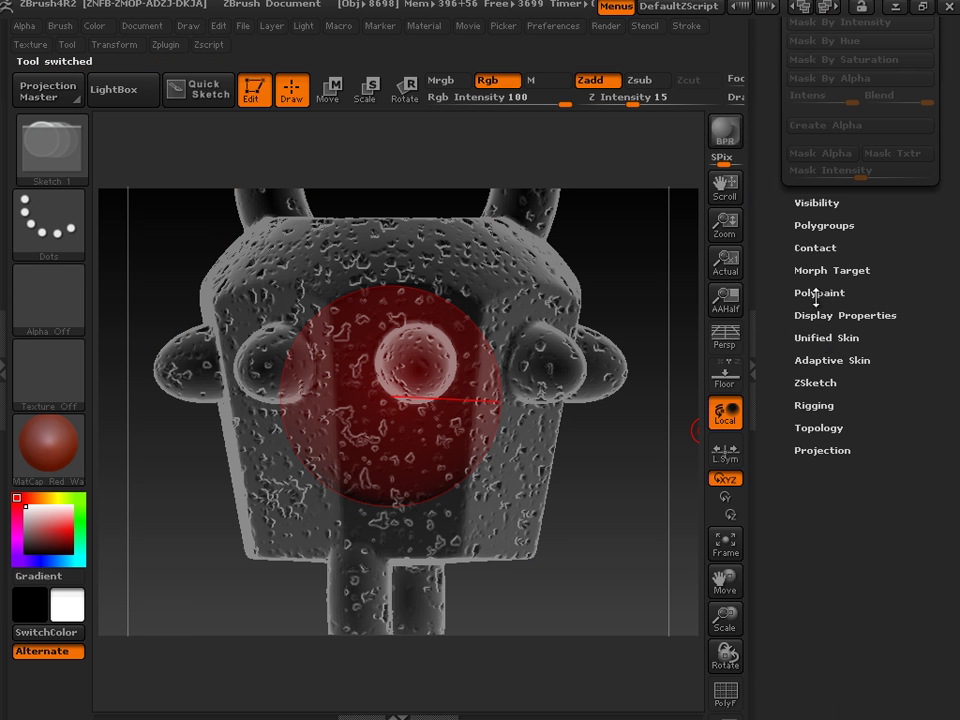
pyautogui.click(820, 427)
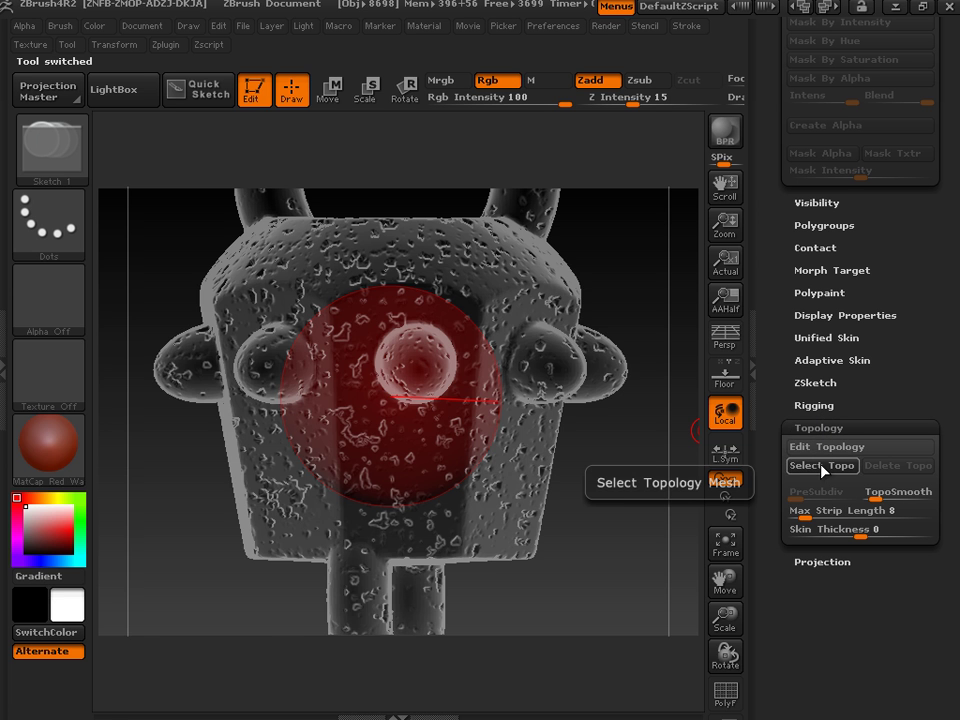
pyautogui.click(822, 466)
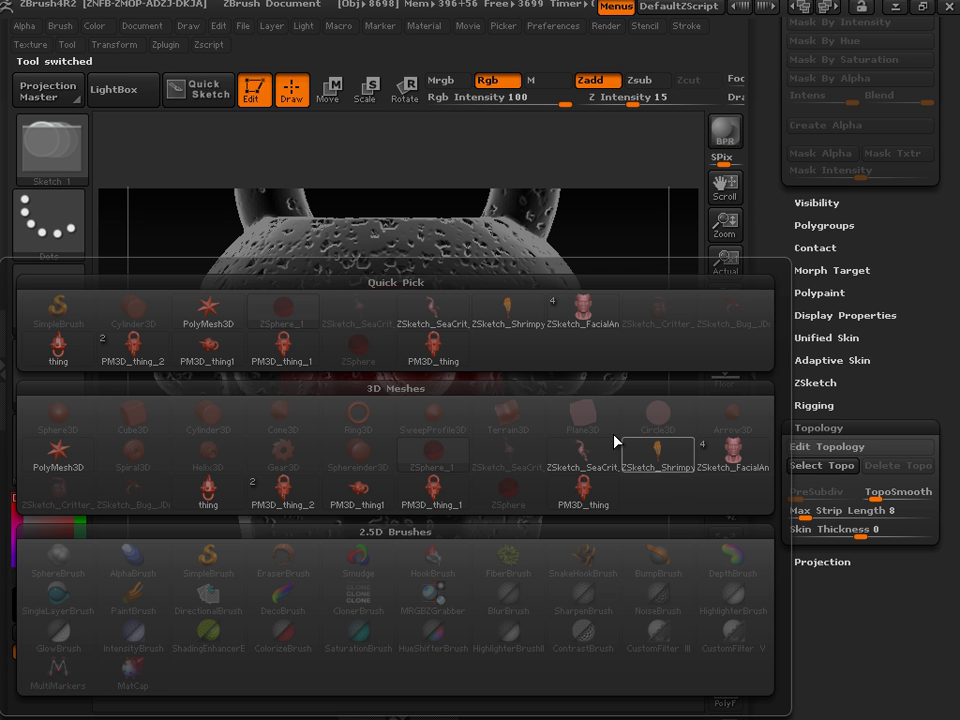
pyautogui.click(428, 357)
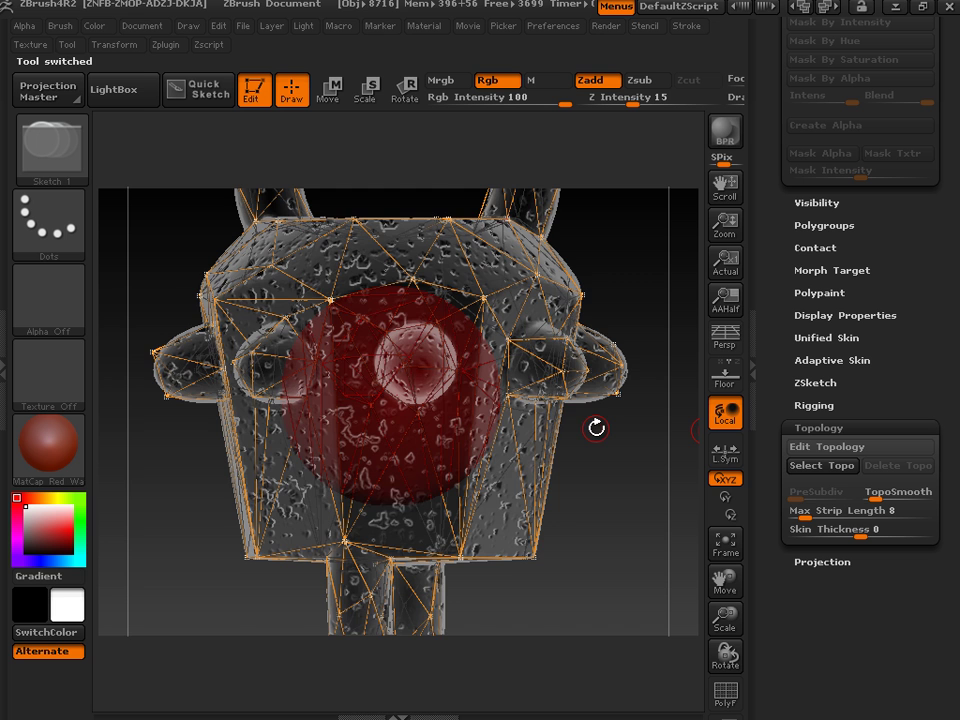
pyautogui.moveTo(596, 428); pyautogui.dragTo(380, 448)
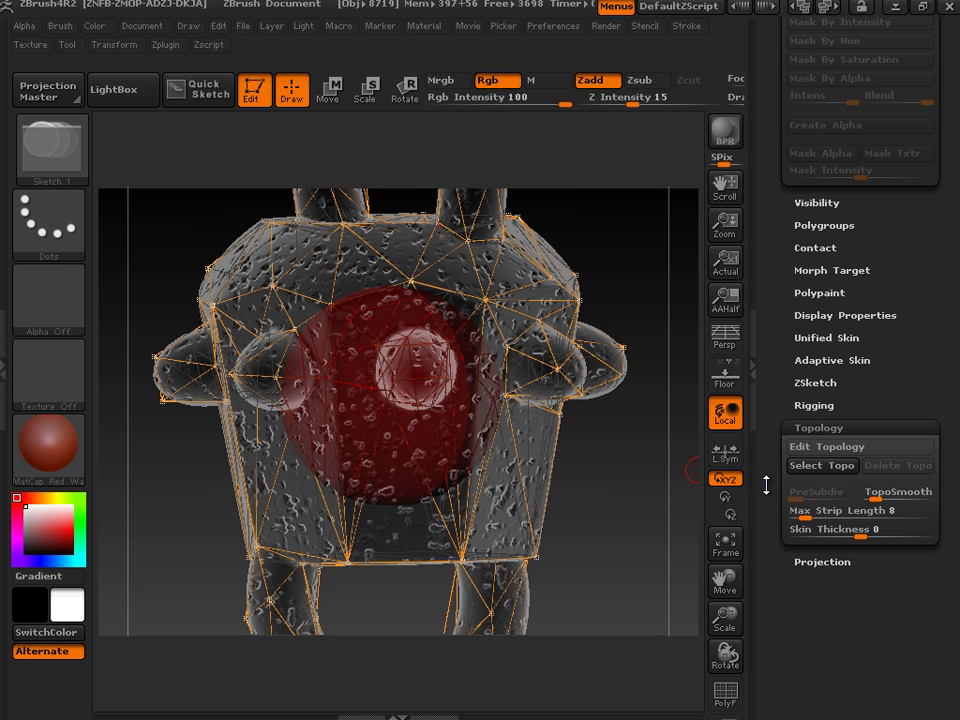
pyautogui.click(843, 450)
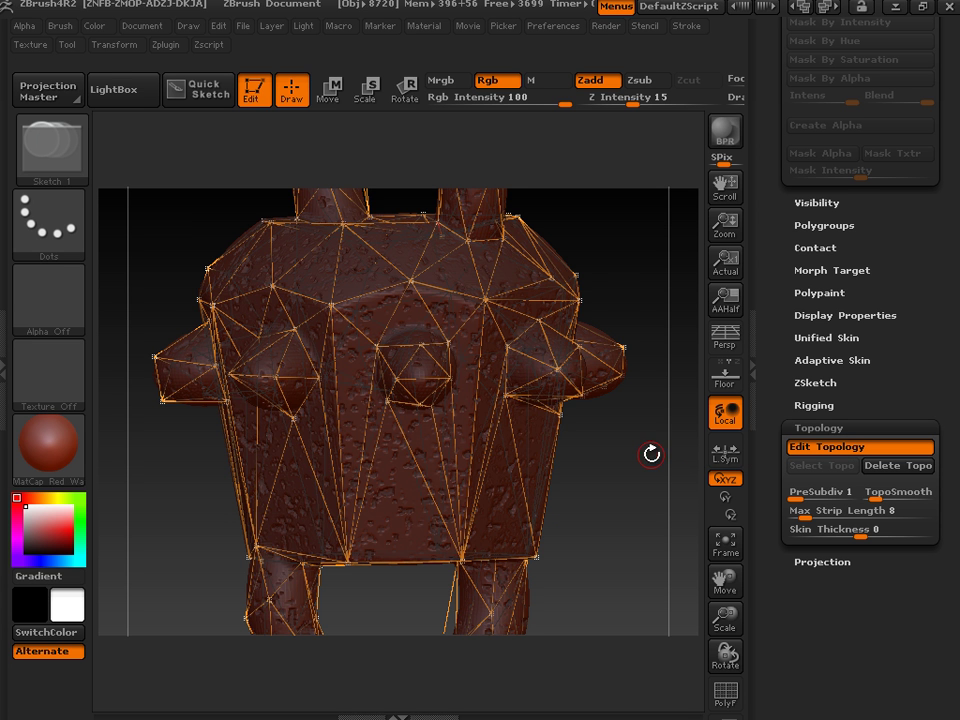
pyautogui.moveTo(651, 452); pyautogui.dragTo(617, 462)
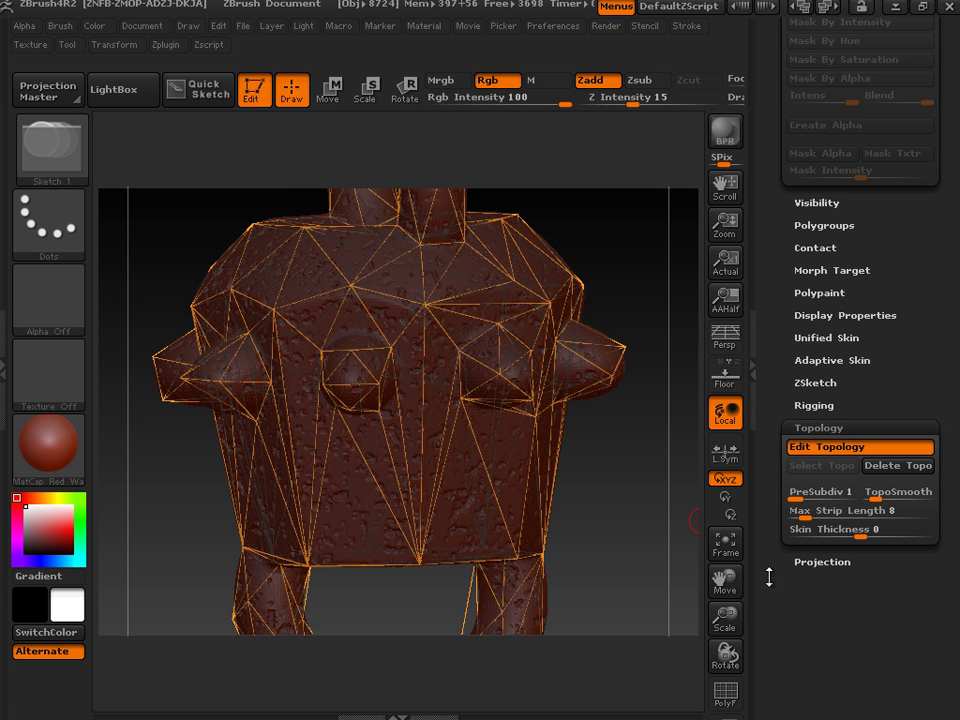
# - Turn on Projection for the ZSphere retopology and set the adaptive skin density to 5
pyautogui.click(804, 566)
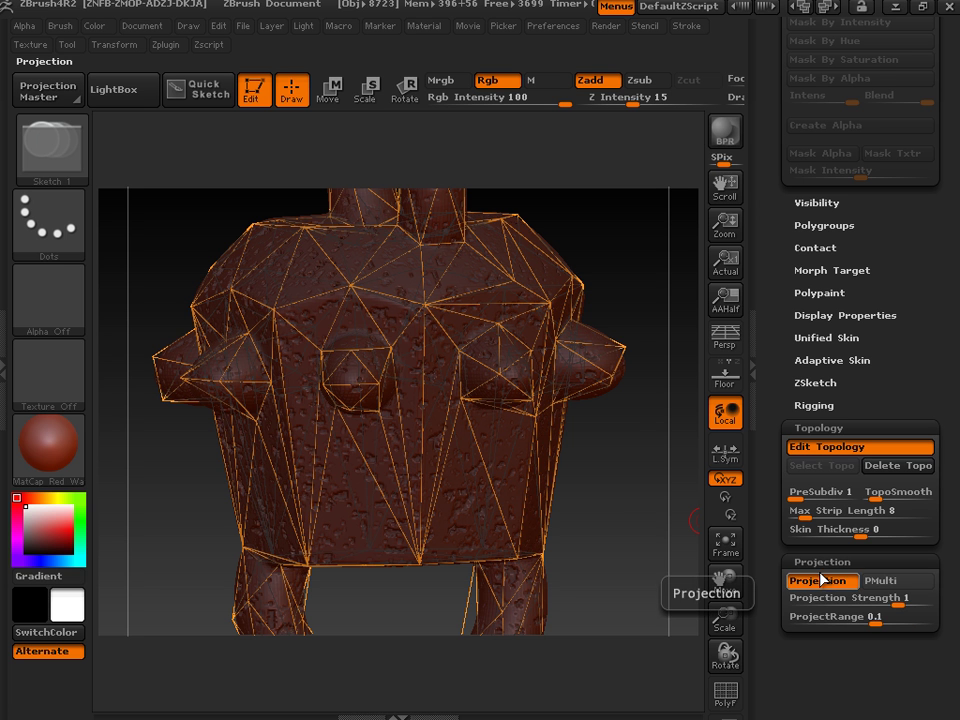
pyautogui.click(854, 360)
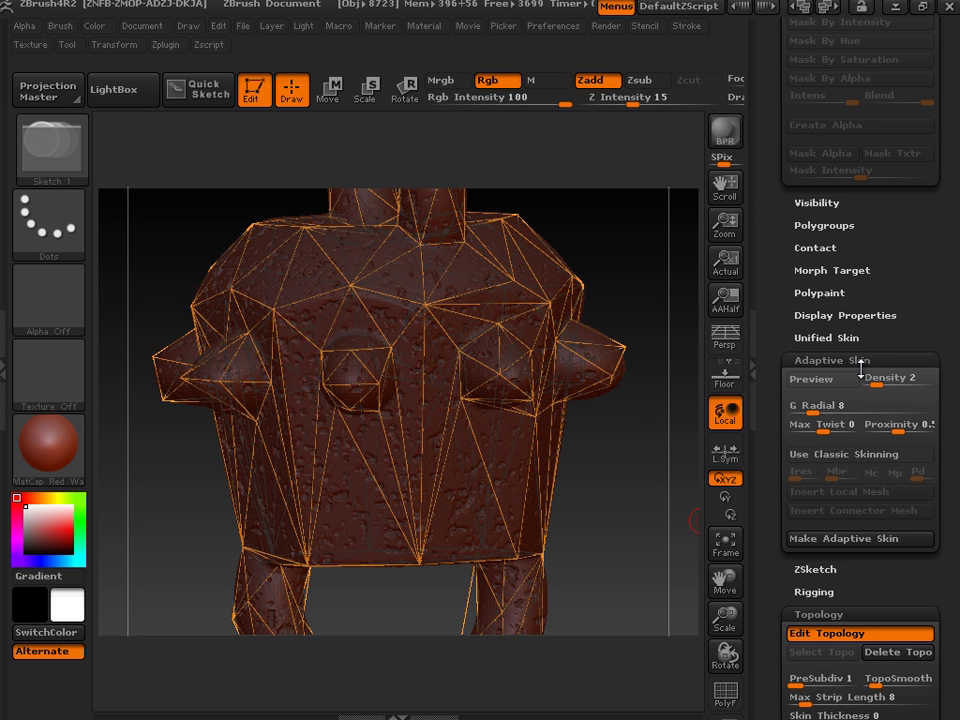
pyautogui.moveTo(878, 379); pyautogui.dragTo(897, 378)
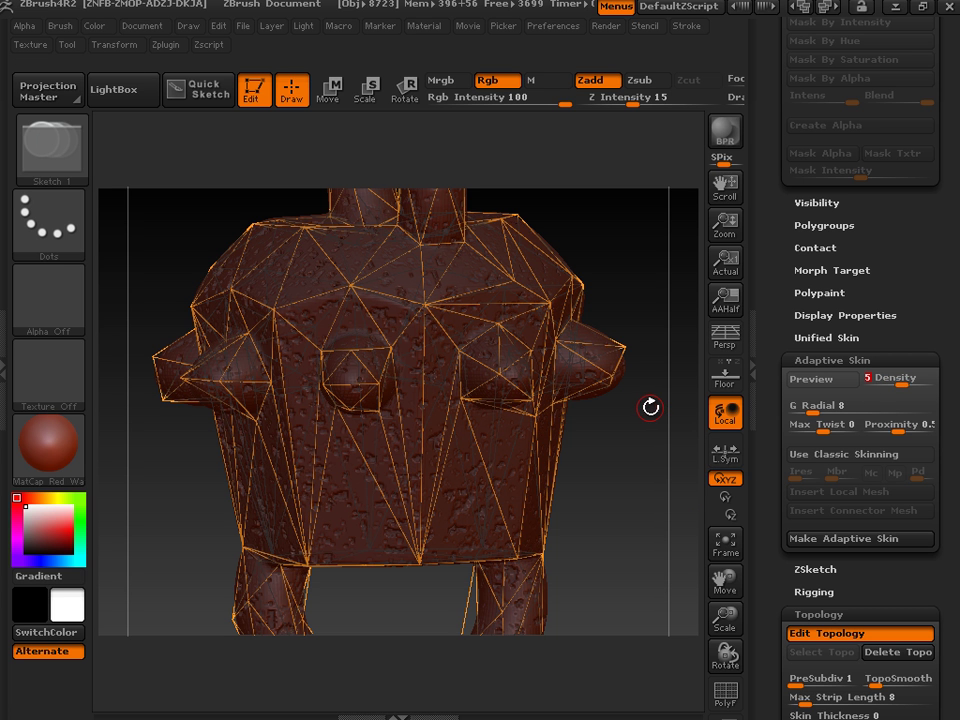
pyautogui.moveTo(773, 624); pyautogui.dragTo(779, 511)
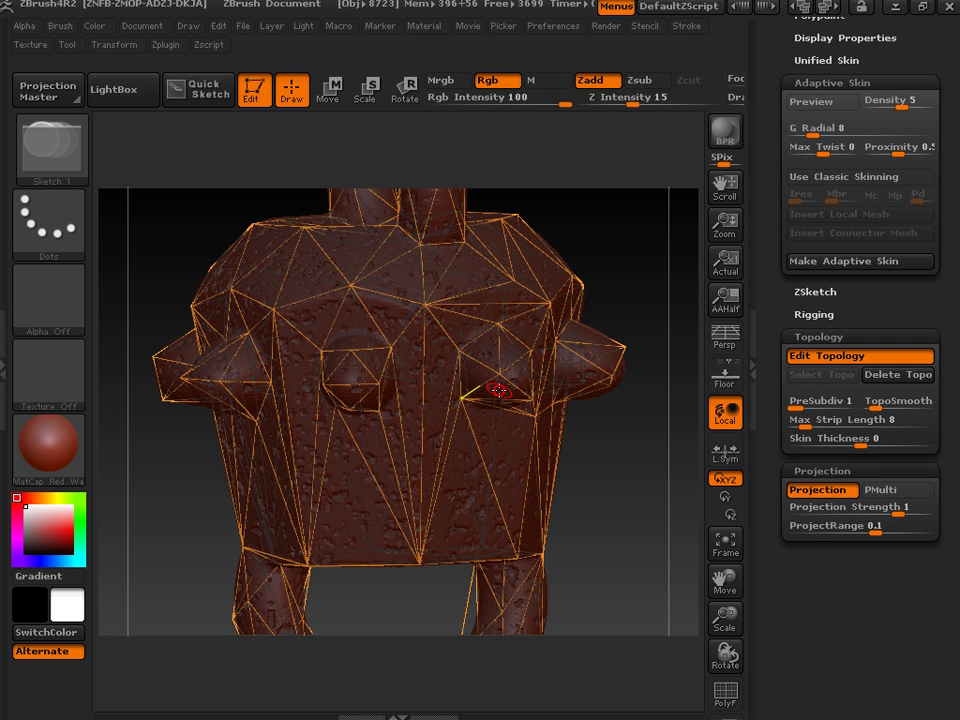
# - Preview the projected adaptive skin from different angles, and return to the topology view
pyautogui.press('a')
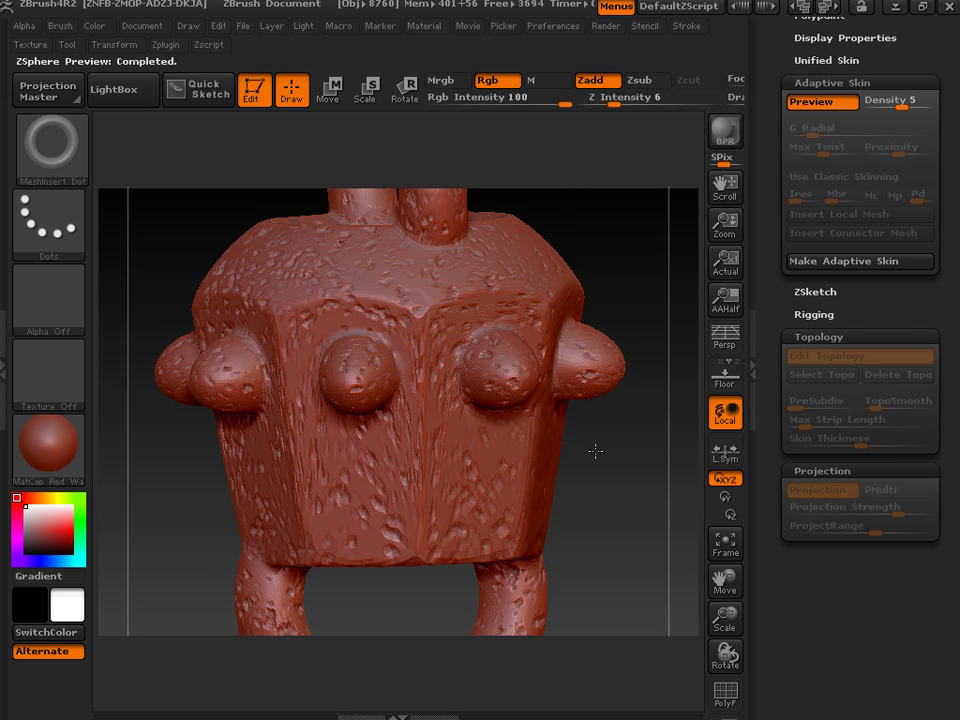
pyautogui.moveTo(595, 451); pyautogui.dragTo(474, 437)
pyautogui.click(822, 101)
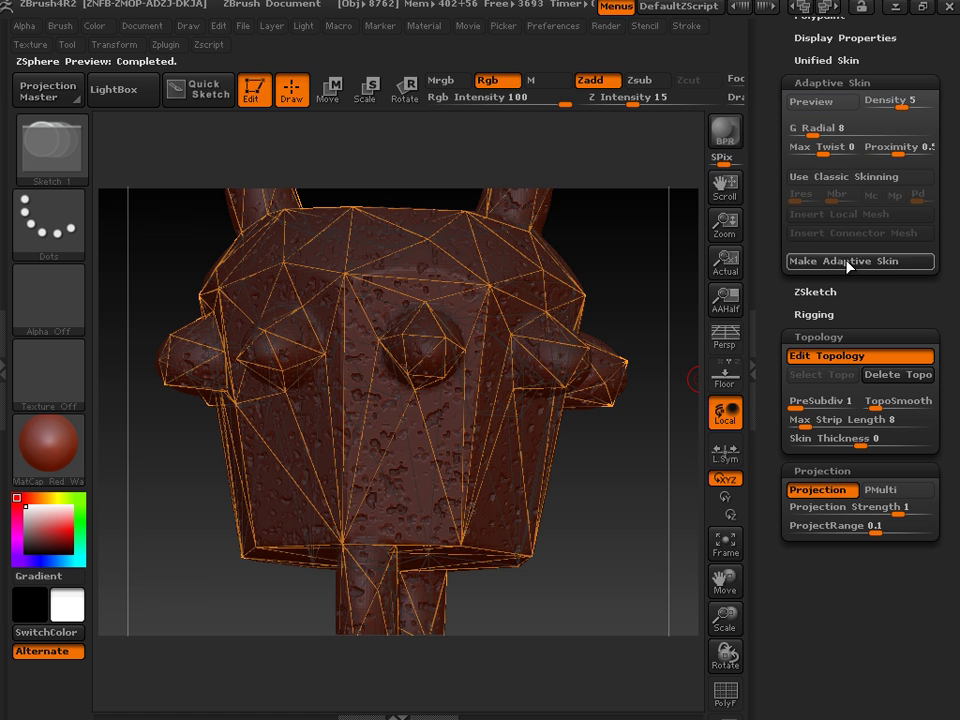
# - Raise the adaptive skin density to 6 and create the adaptive skin after previewing it
pyautogui.moveTo(902, 101); pyautogui.dragTo(910, 101)
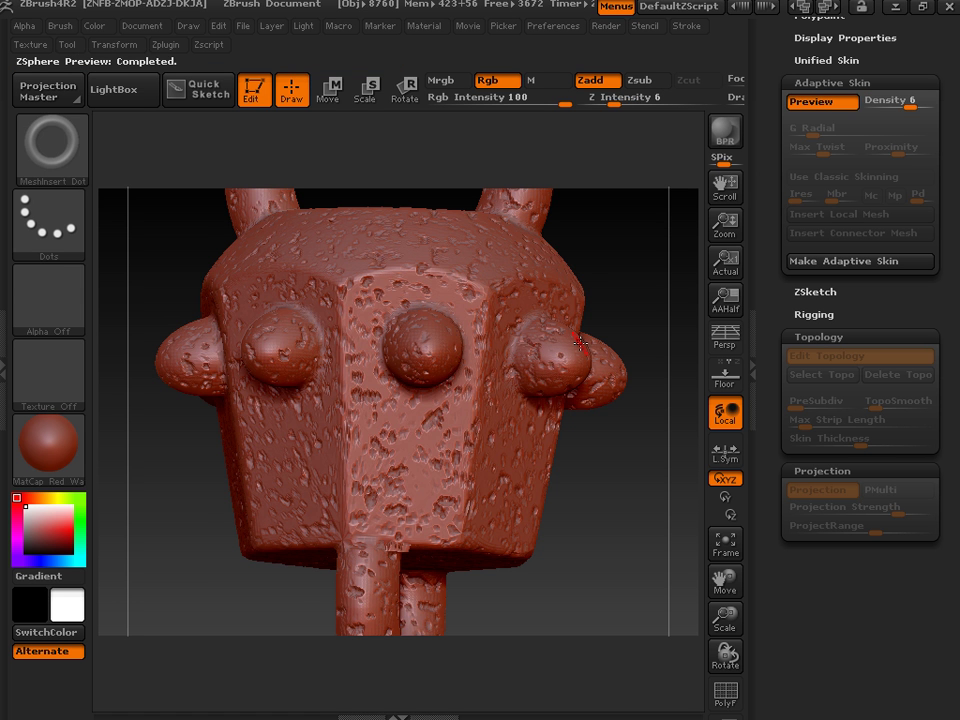
pyautogui.moveTo(565, 521); pyautogui.dragTo(556, 572)
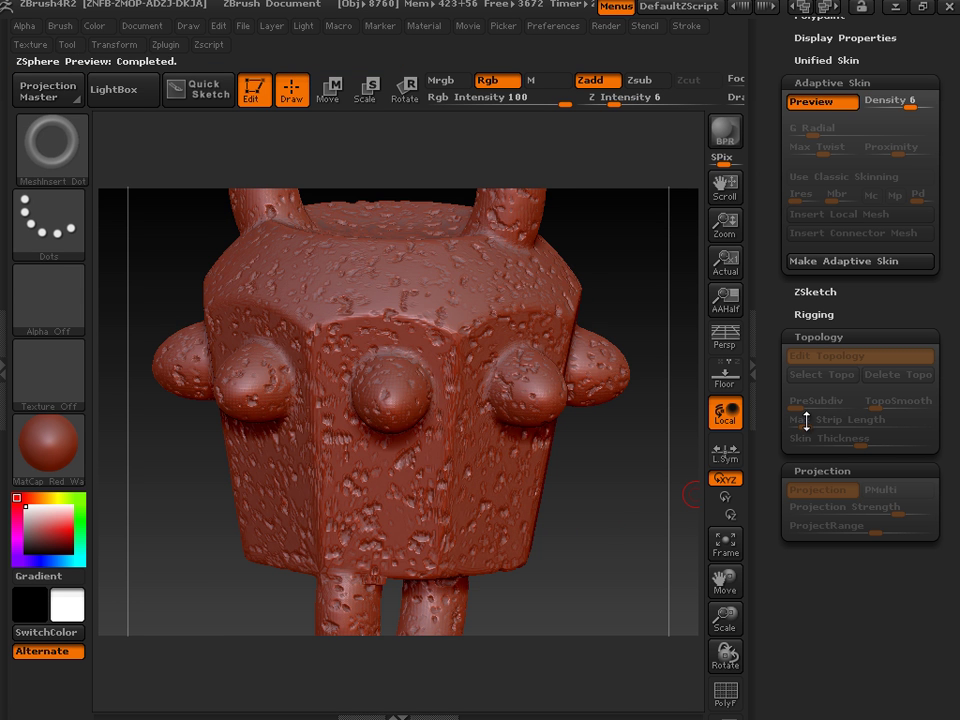
pyautogui.click(845, 264)
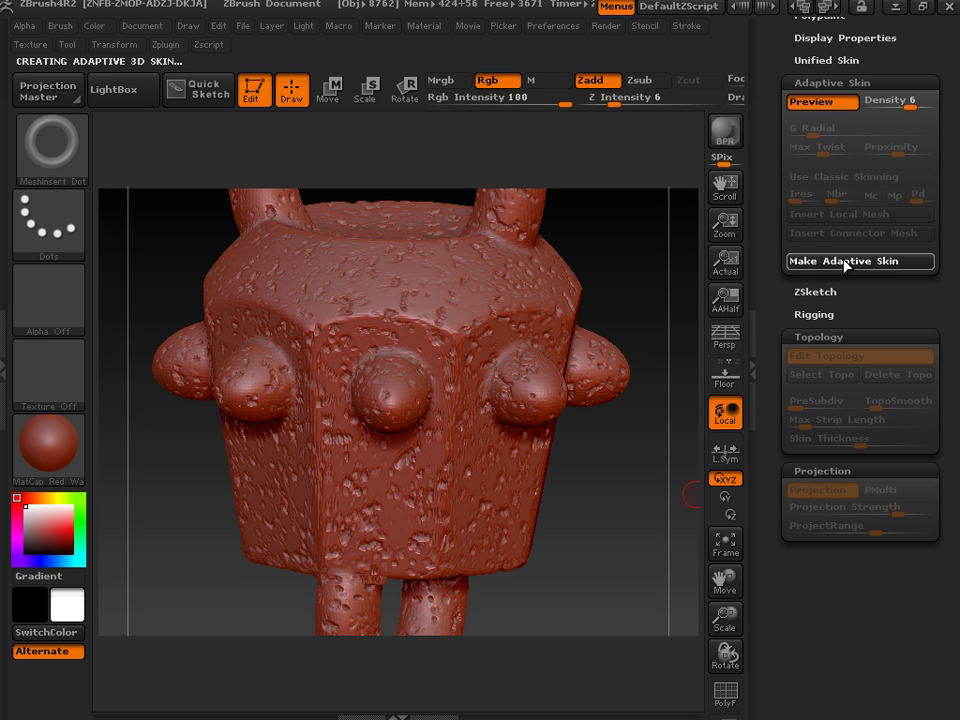
# - Switch to the generated Skin_ZSphere_1 tool and inspect its projected surface detail
pyautogui.scroll(5, 770, 262)
pyautogui.scroll(10, 770, 262)
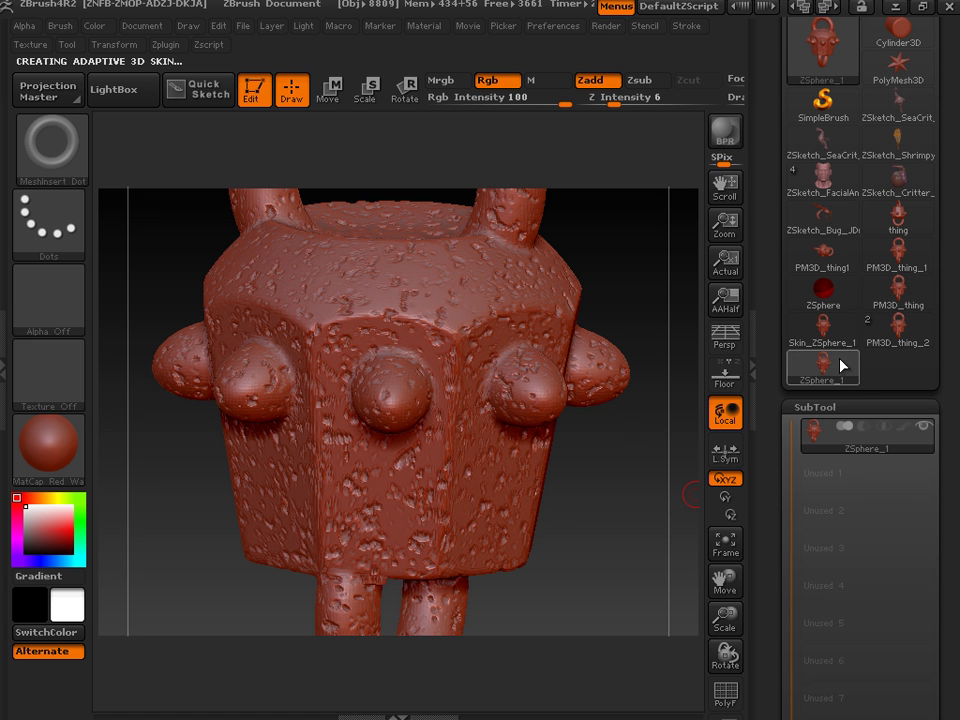
pyautogui.click(823, 327)
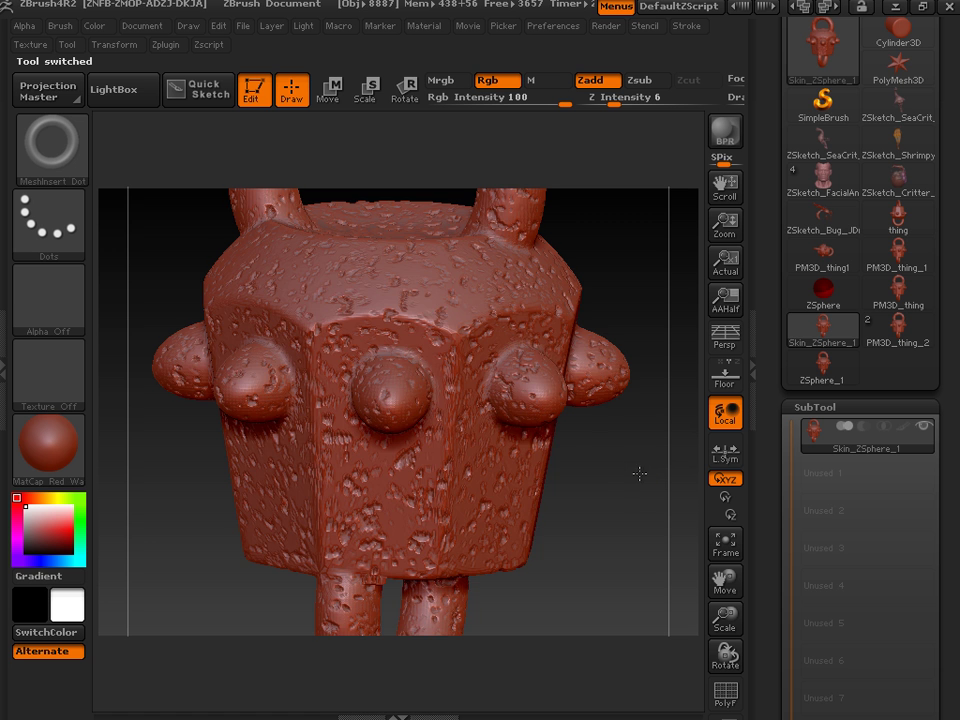
pyautogui.moveTo(639, 473); pyautogui.dragTo(630, 444)
# - Compare the skin's lowest subdivision level with its detailed level 6, ending on level 6
pyautogui.scroll(-2, 779, 418)
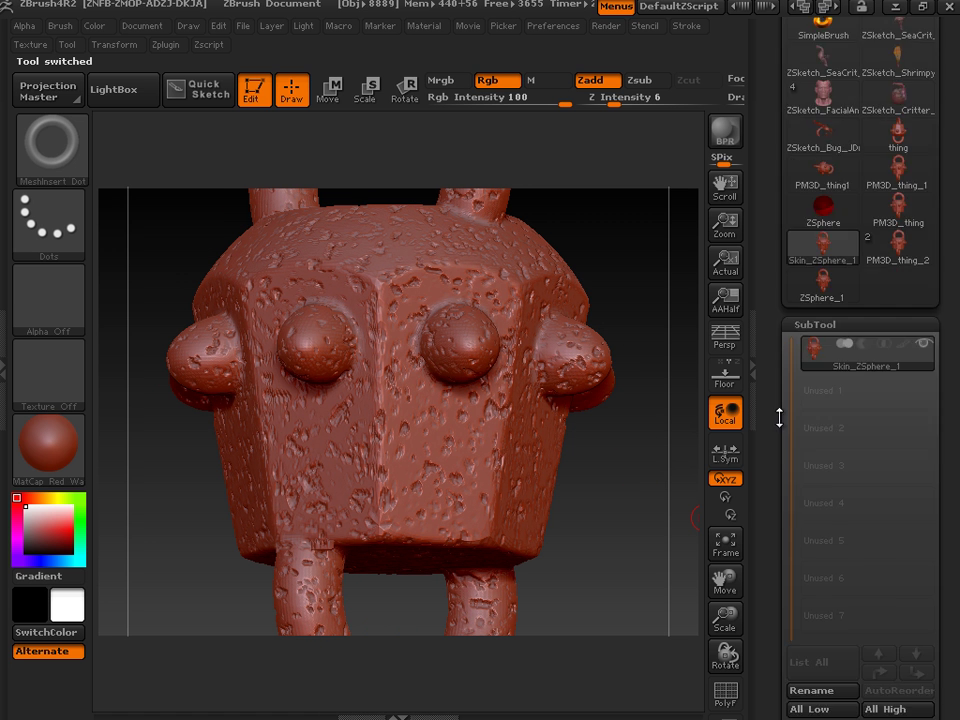
pyautogui.scroll(-15, 779, 418)
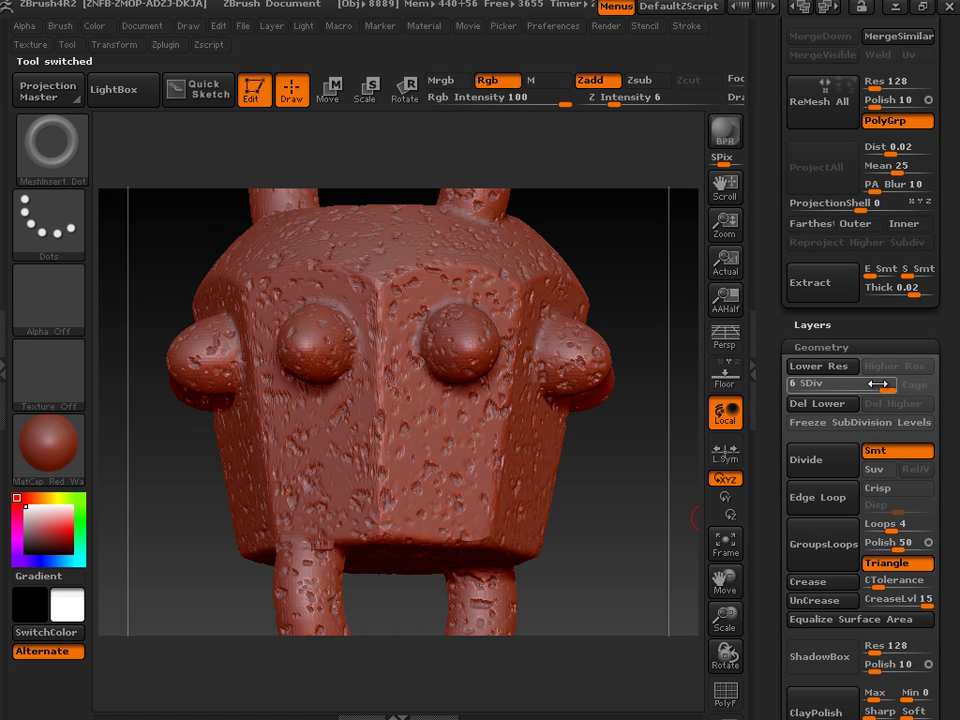
pyautogui.moveTo(877, 383); pyautogui.dragTo(793, 385)
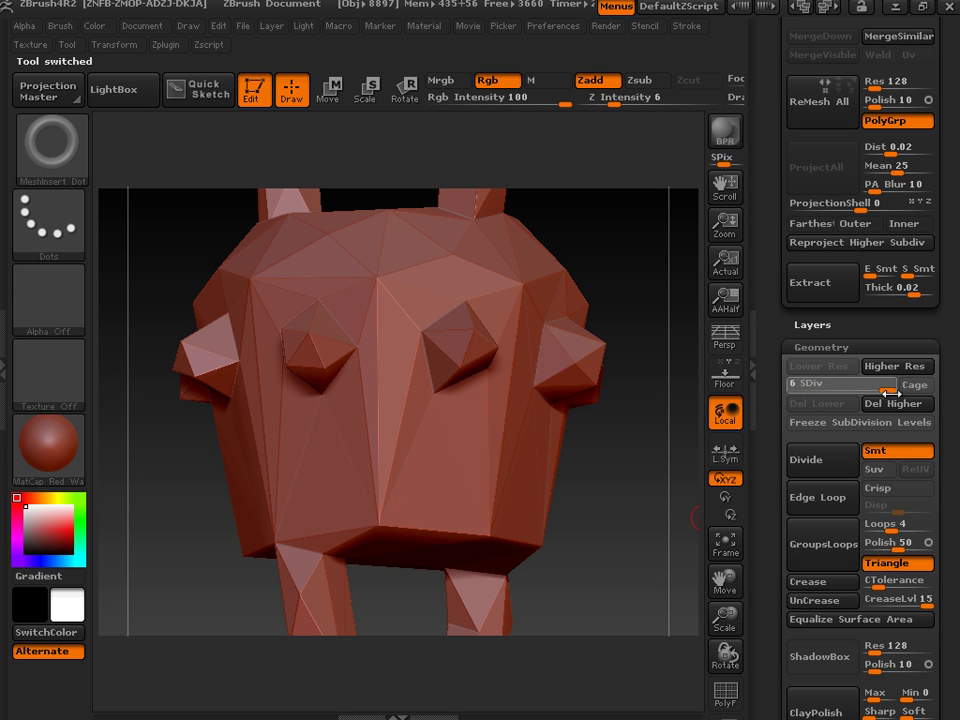
pyautogui.moveTo(793, 387); pyautogui.dragTo(891, 393)
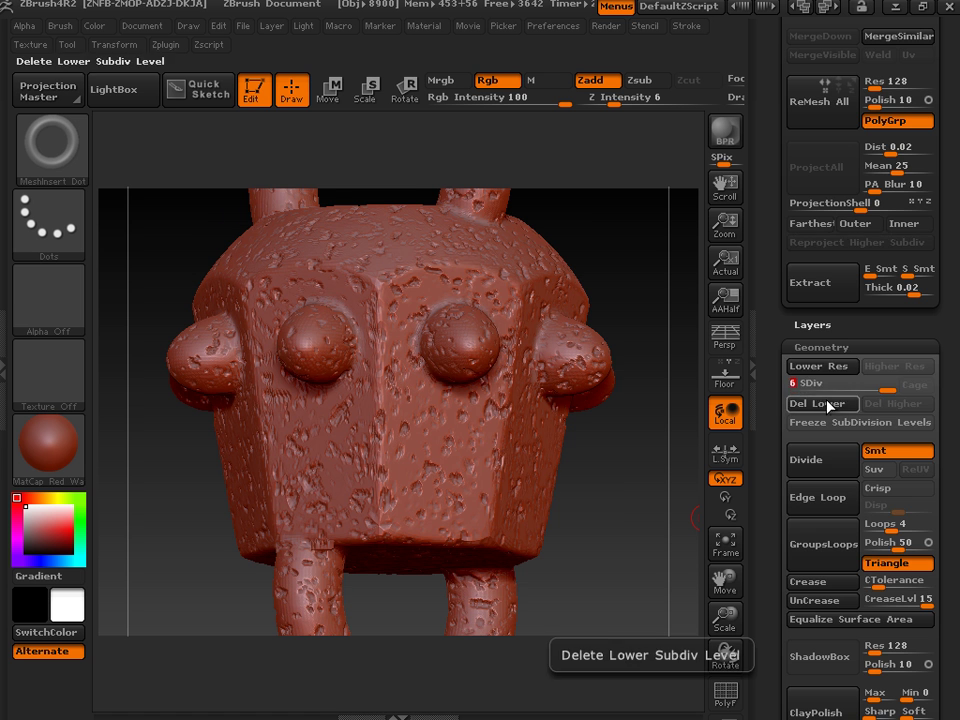
# - Save the skinned tool under the file name thing2 in the ZTools folder
pyautogui.moveTo(784, 210); pyautogui.dragTo(777, 413)
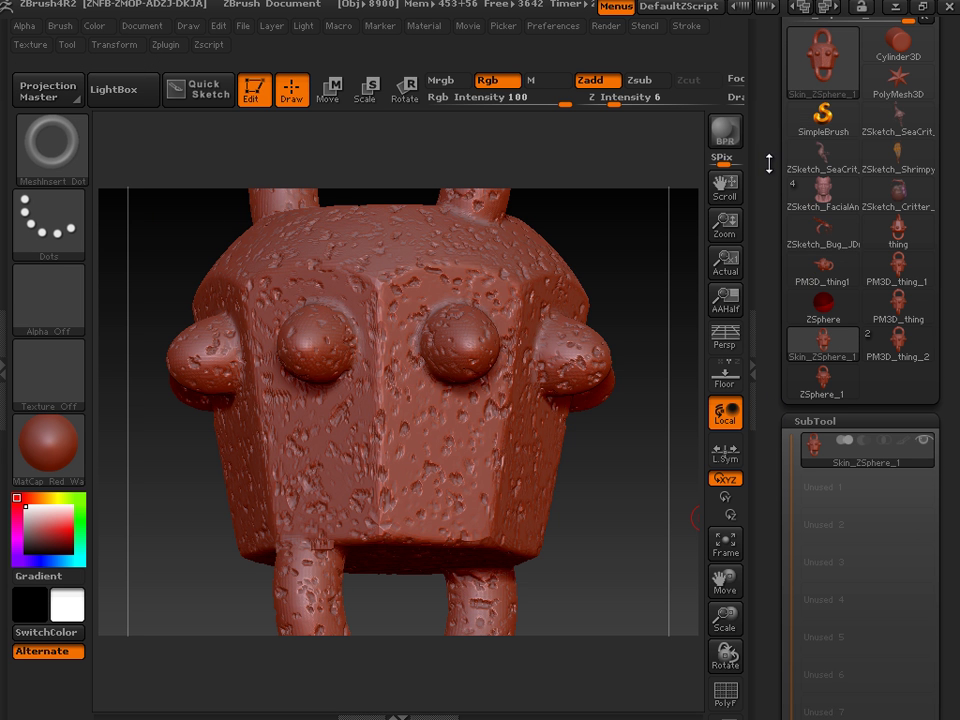
pyautogui.moveTo(769, 165); pyautogui.dragTo(768, 349)
pyautogui.click(896, 56)
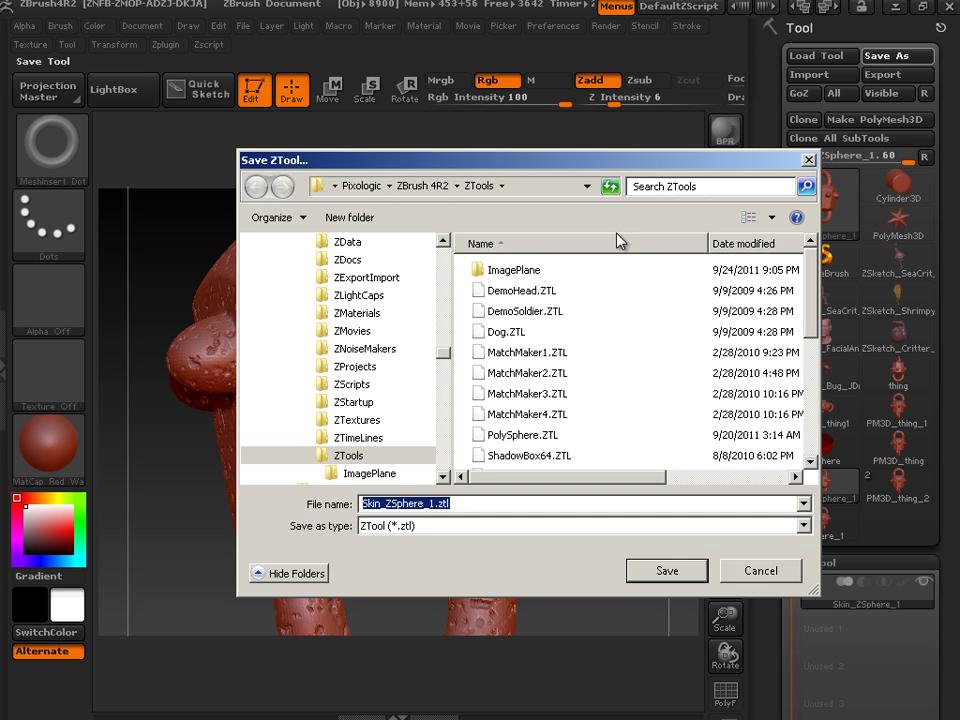
pyautogui.write('th')
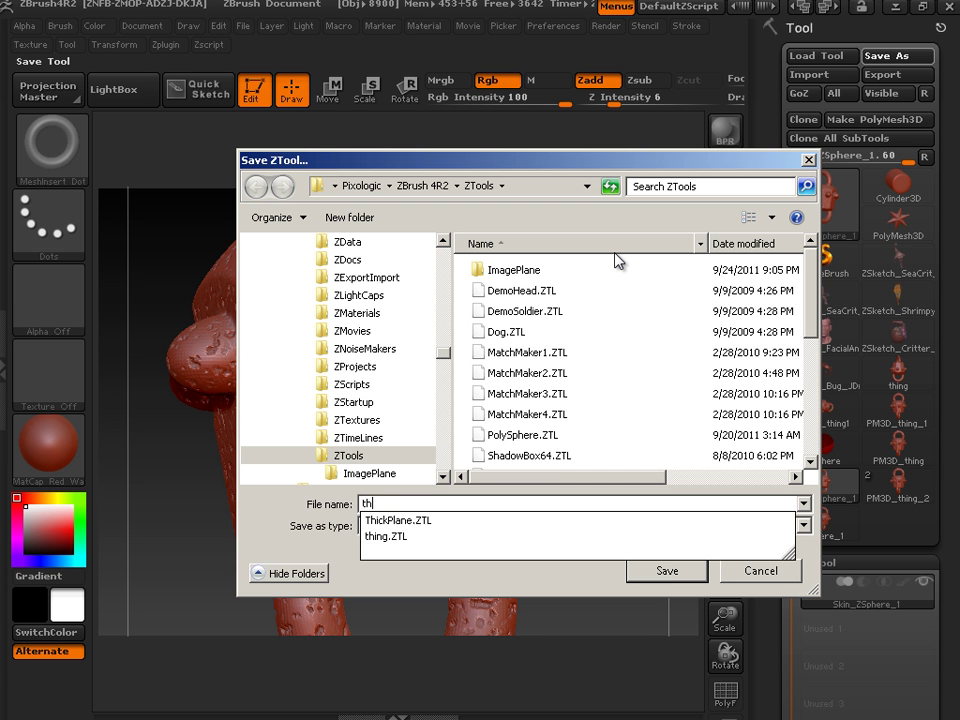
pyautogui.write('ing2')
pyautogui.press('Return')
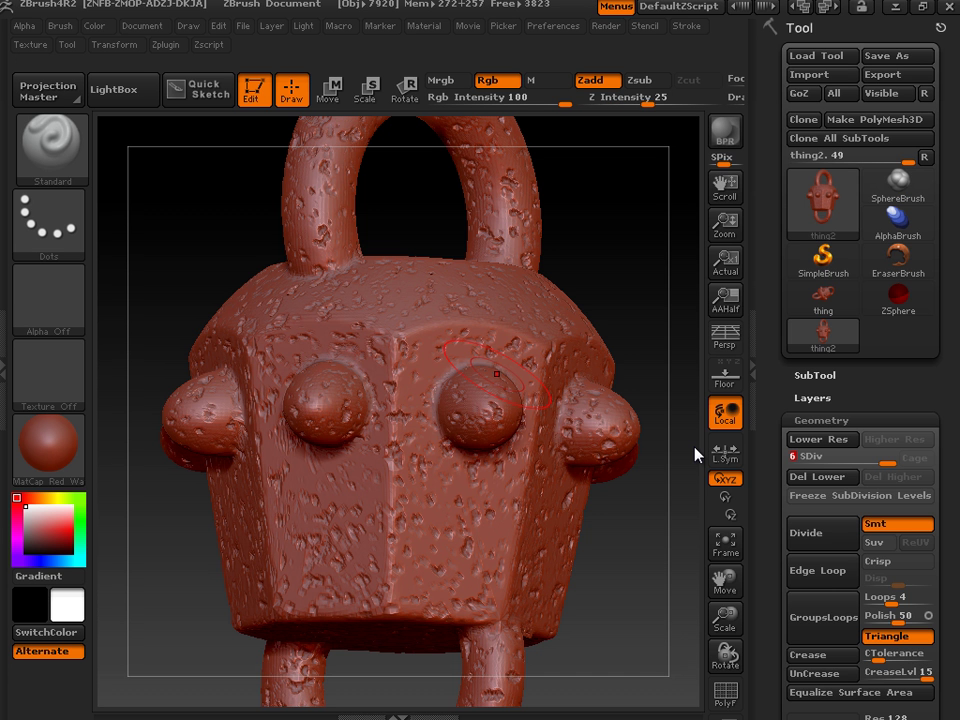